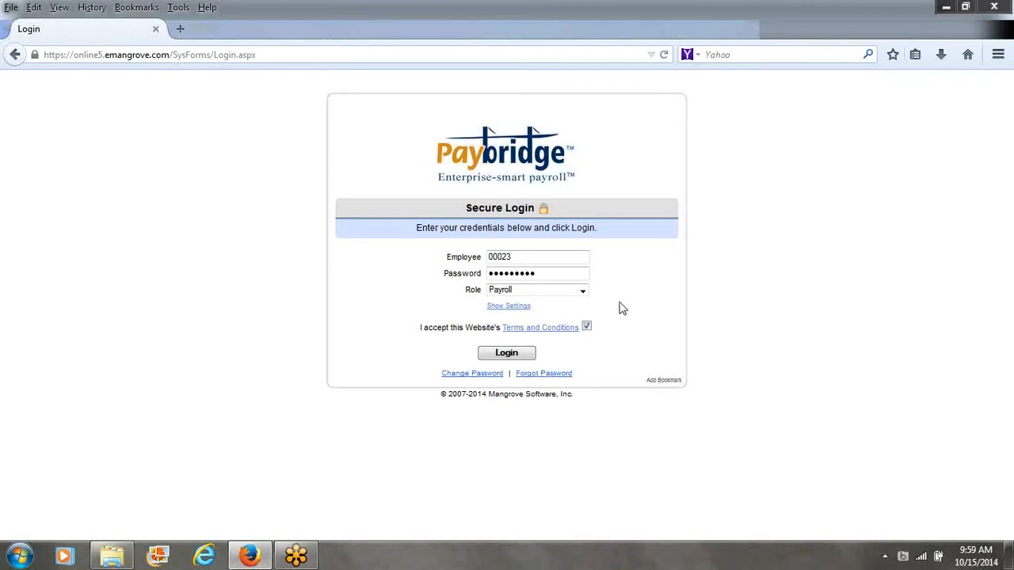
- Log in to the payroll site using the Employee PayView role
{"action": "left_click", "coordinate": [583, 293]}
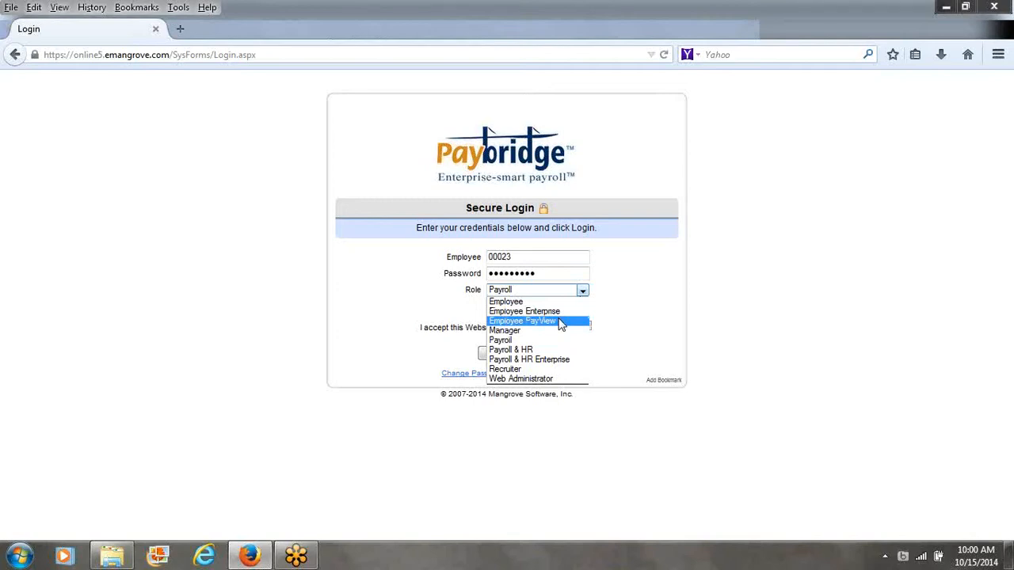
{"action": "left_click", "coordinate": [558, 321]}
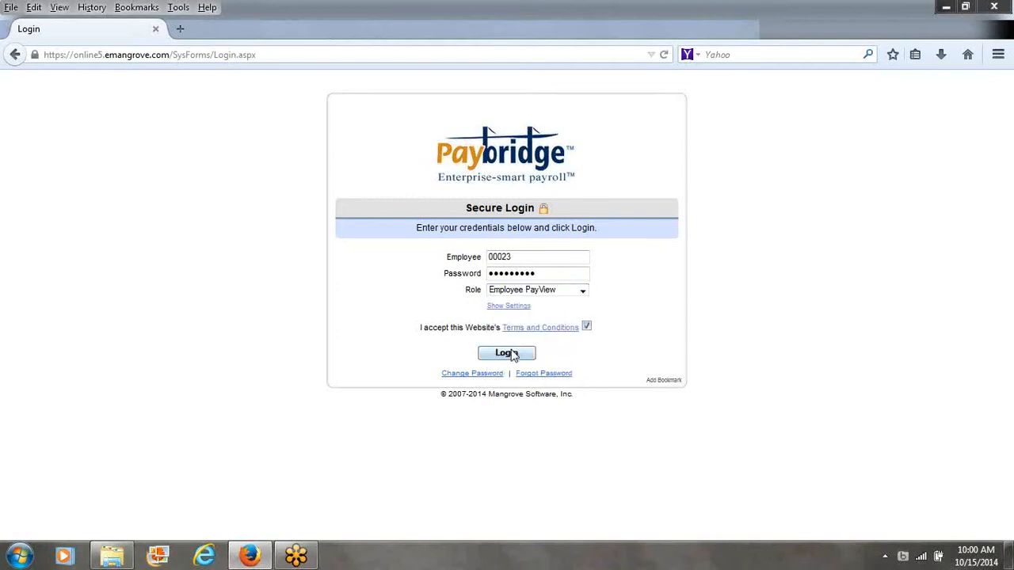
{"action": "left_click", "coordinate": [507, 354]}
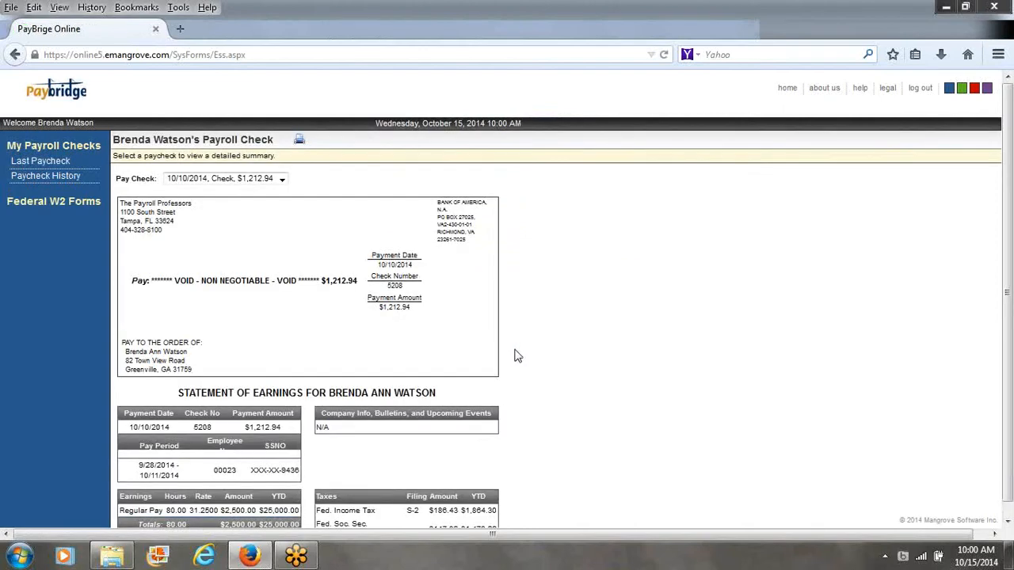
- Review the statement of earnings on the latest paycheck, including taxes, deductions and net pay
{"action": "scroll", "coordinate": [515, 357], "scroll_direction": "down", "scroll_amount": 1}
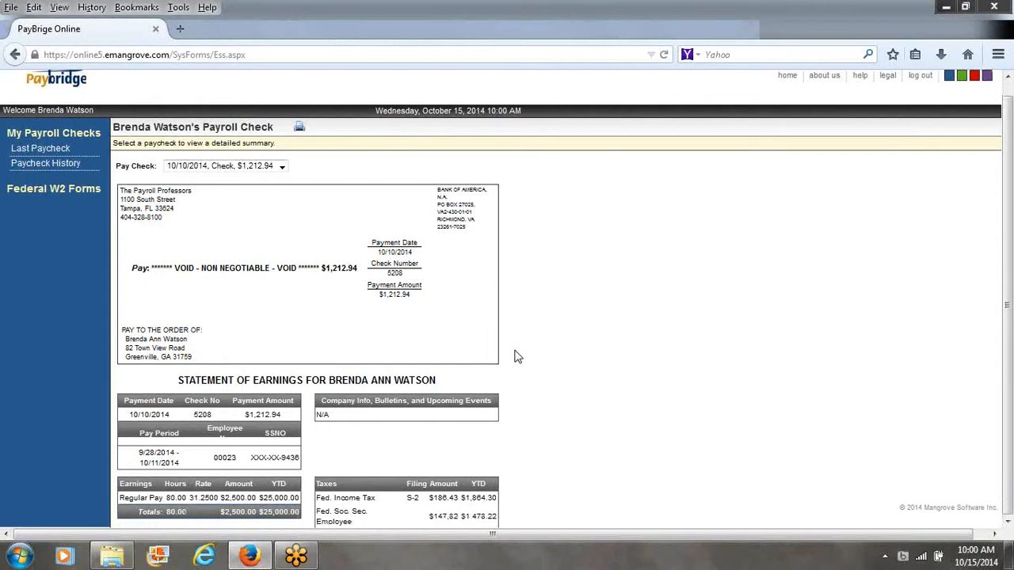
{"action": "scroll", "coordinate": [521, 360], "scroll_direction": "down", "scroll_amount": 5}
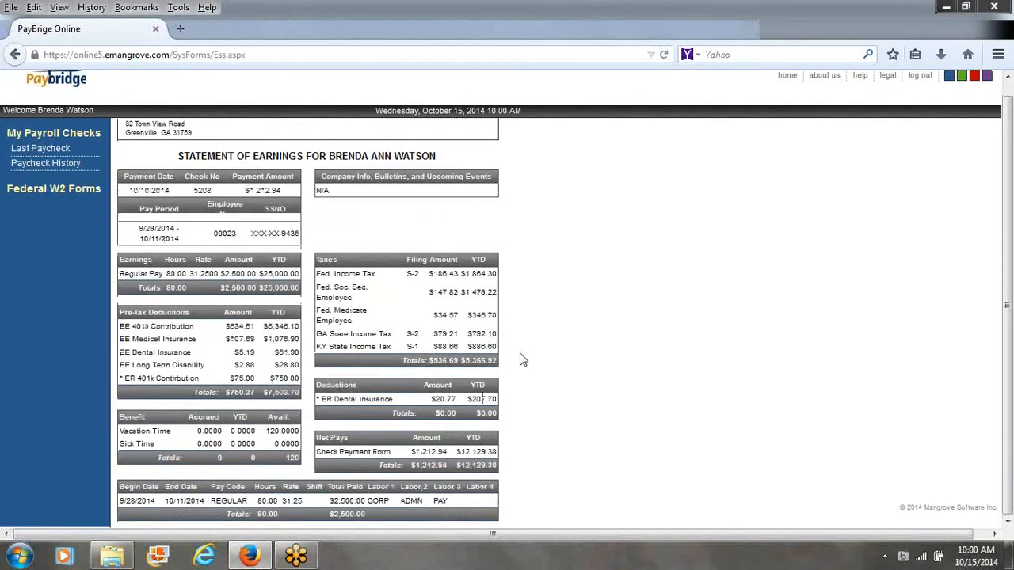
{"action": "scroll", "coordinate": [521, 359], "scroll_direction": "up", "scroll_amount": 5}
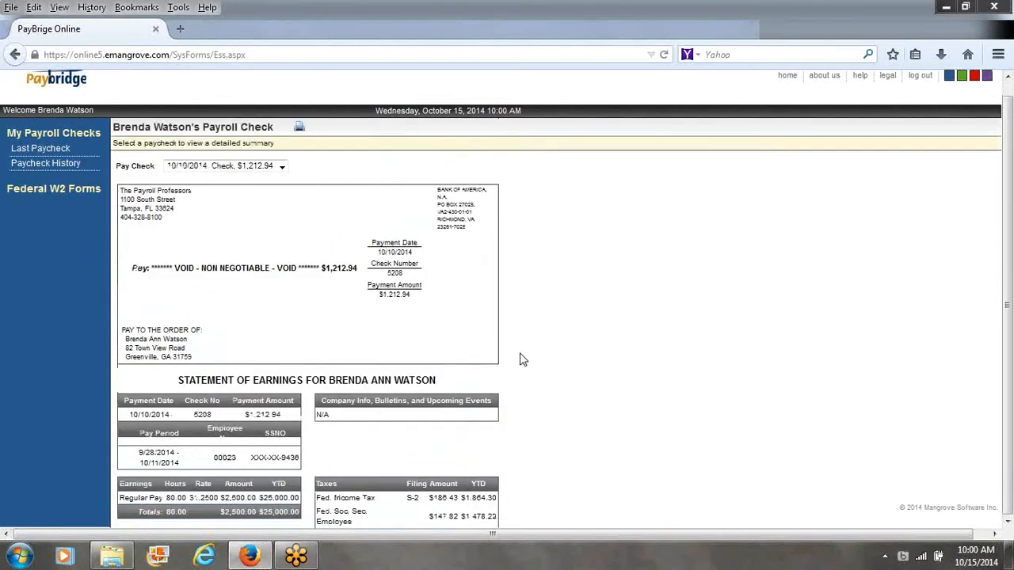
- View the employee's 2014 paycheck history and the 2013 federal W-2 form
{"action": "left_click", "coordinate": [44, 165]}
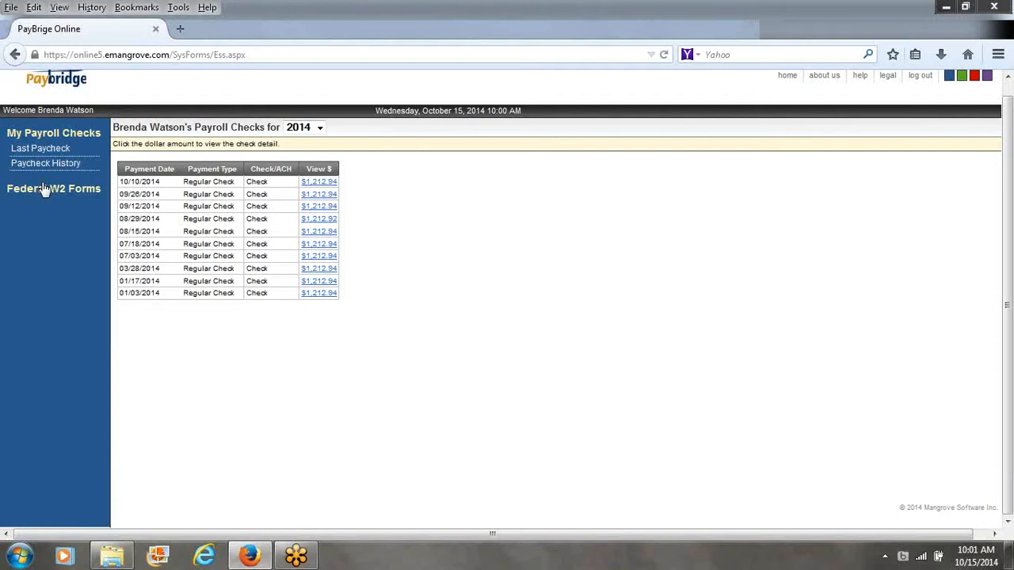
{"action": "left_click", "coordinate": [45, 190]}
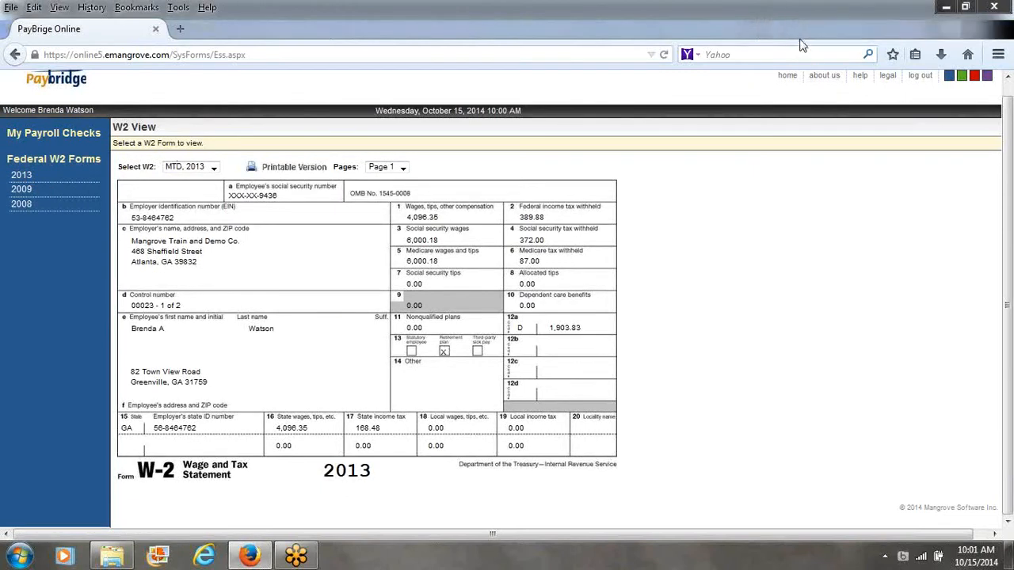
- Log out of the employee view and log back in with the Payroll role
{"action": "left_click", "coordinate": [921, 79]}
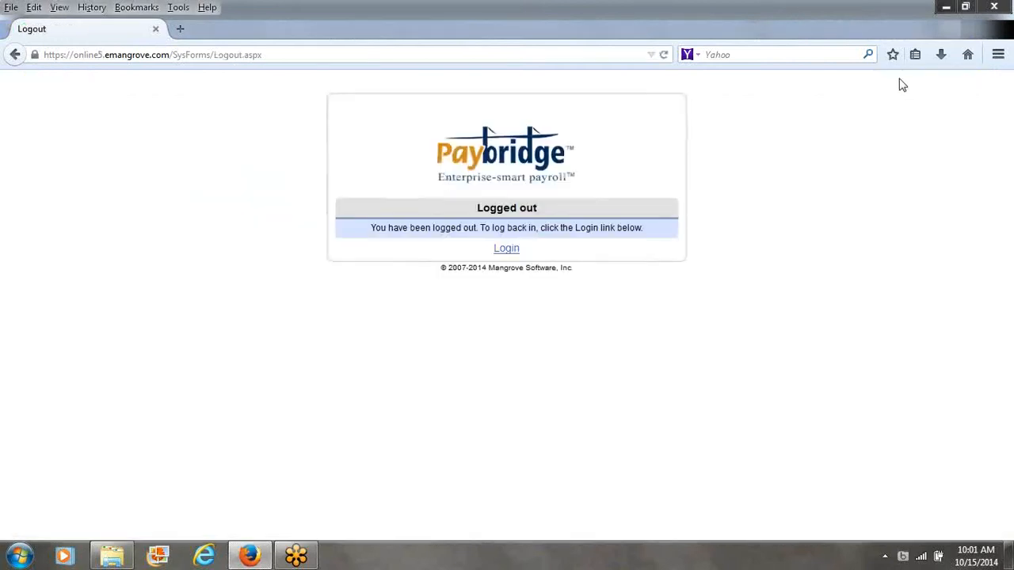
{"action": "left_click", "coordinate": [508, 250]}
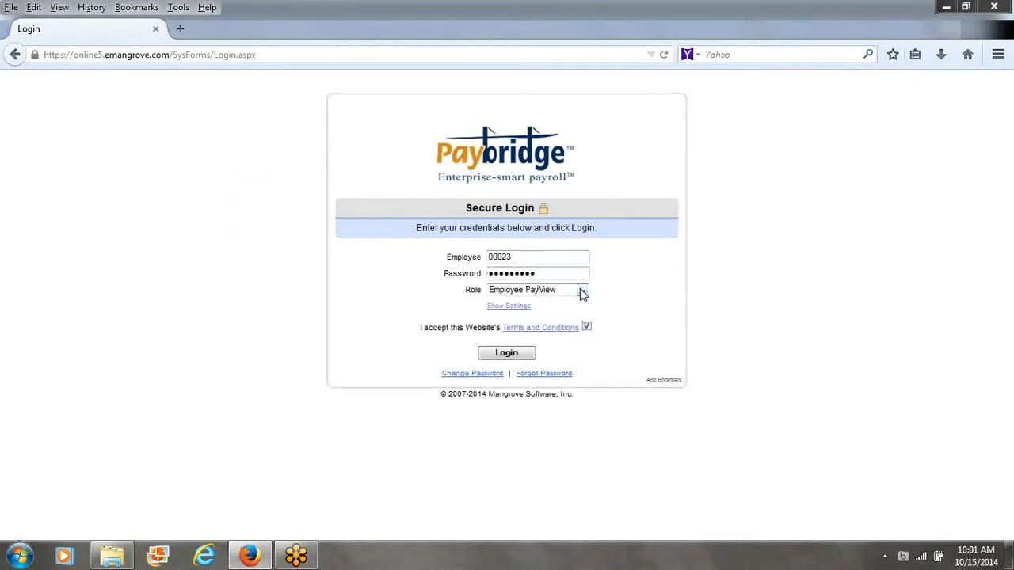
{"action": "left_click", "coordinate": [583, 291]}
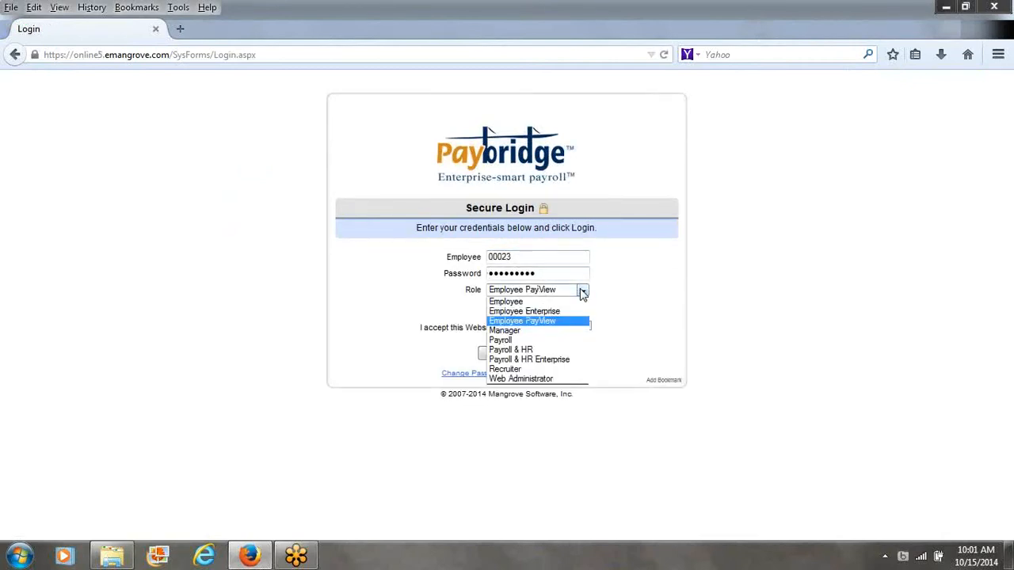
{"action": "left_click", "coordinate": [557, 344]}
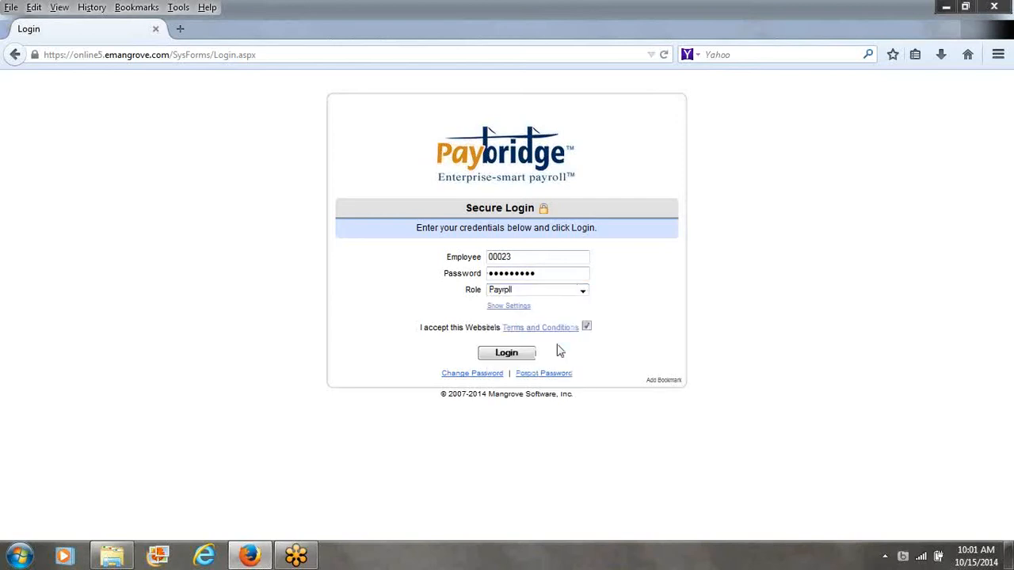
{"action": "left_click", "coordinate": [521, 358]}
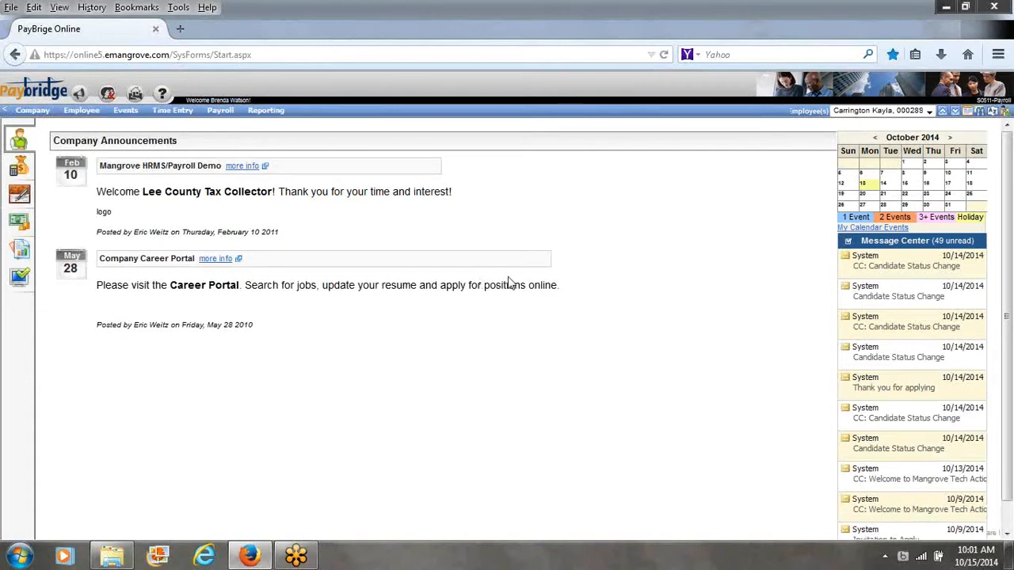
- Switch the active employee to the next one in the employee list, and look at the Employee Search form
{"action": "left_click", "coordinate": [930, 112]}
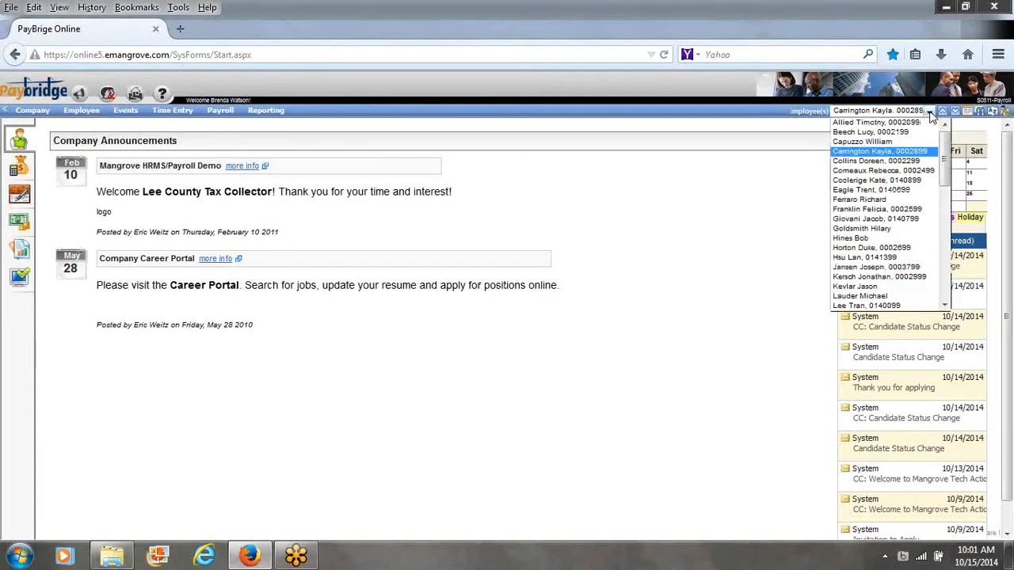
{"action": "left_click", "coordinate": [916, 163]}
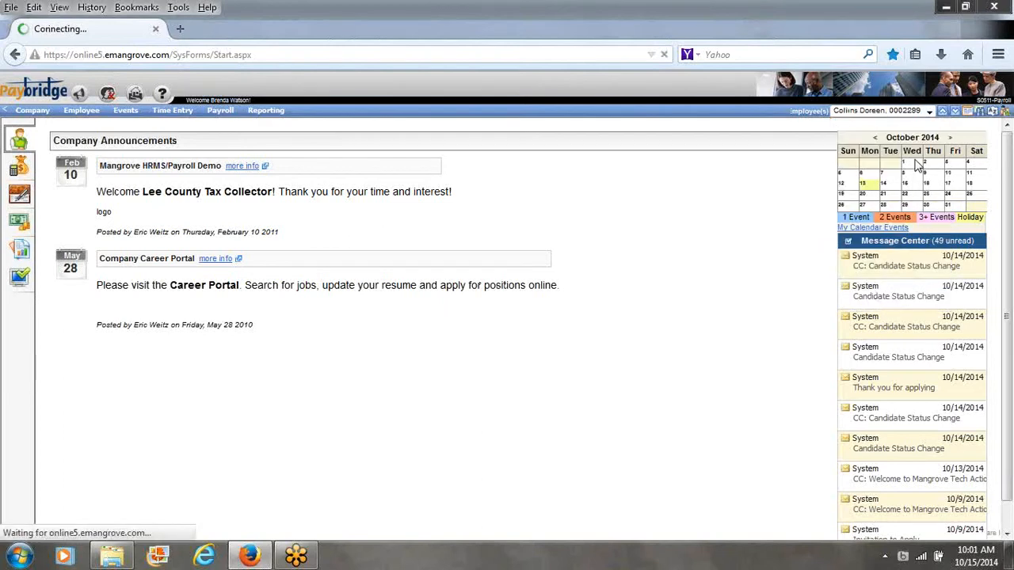
{"action": "left_click", "coordinate": [980, 113]}
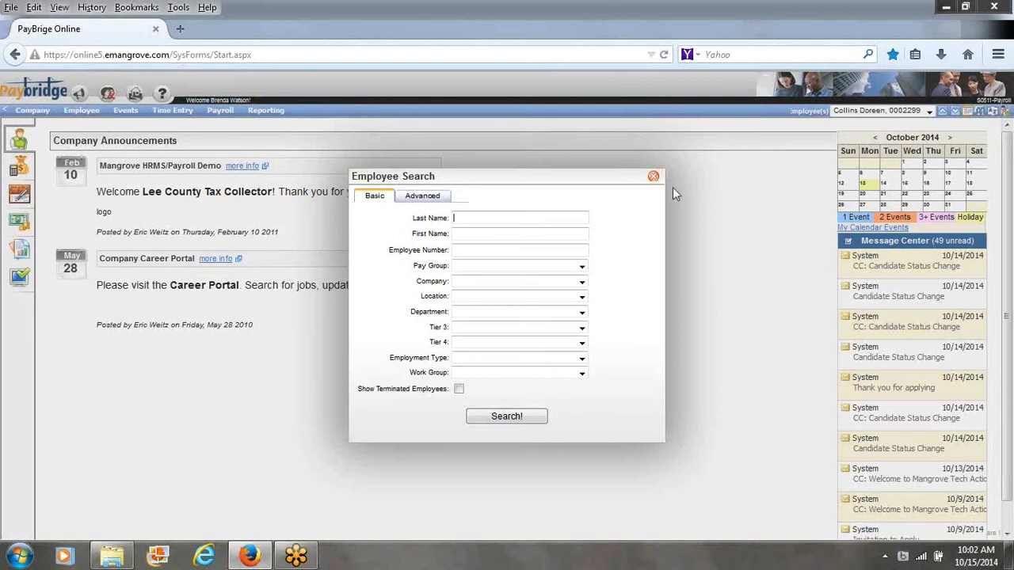
{"action": "left_click", "coordinate": [653, 178]}
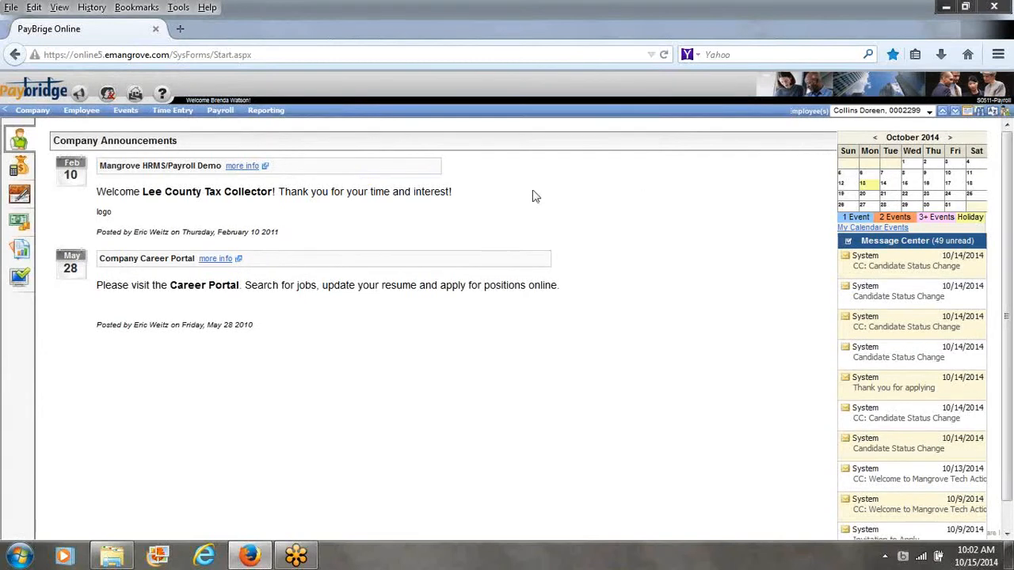
- Look over the available payroll functions and open the Employee process overview
{"action": "mouse_move", "coordinate": [267, 113]}
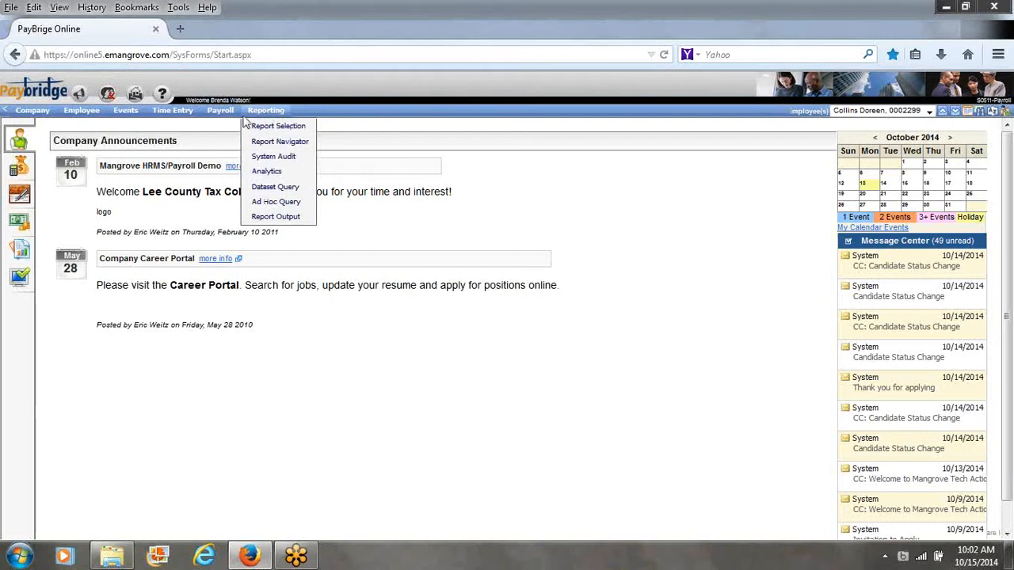
{"action": "mouse_move", "coordinate": [182, 117]}
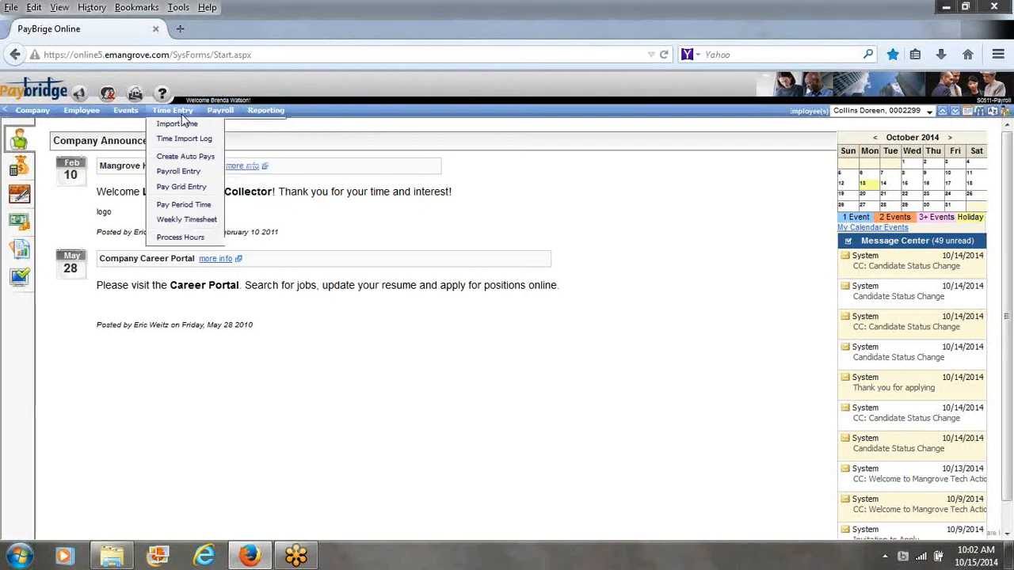
{"action": "mouse_move", "coordinate": [129, 116]}
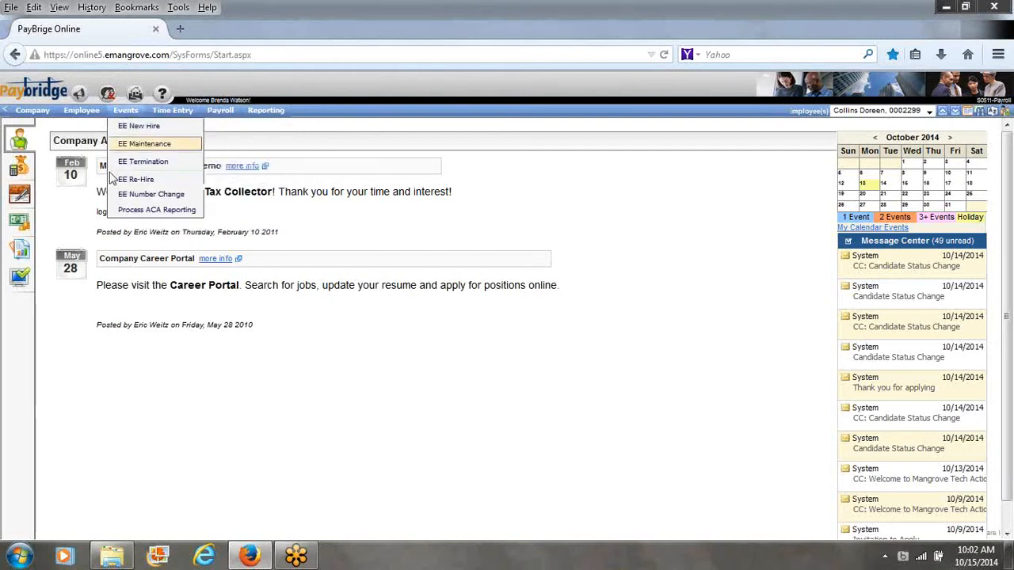
{"action": "left_click", "coordinate": [19, 143]}
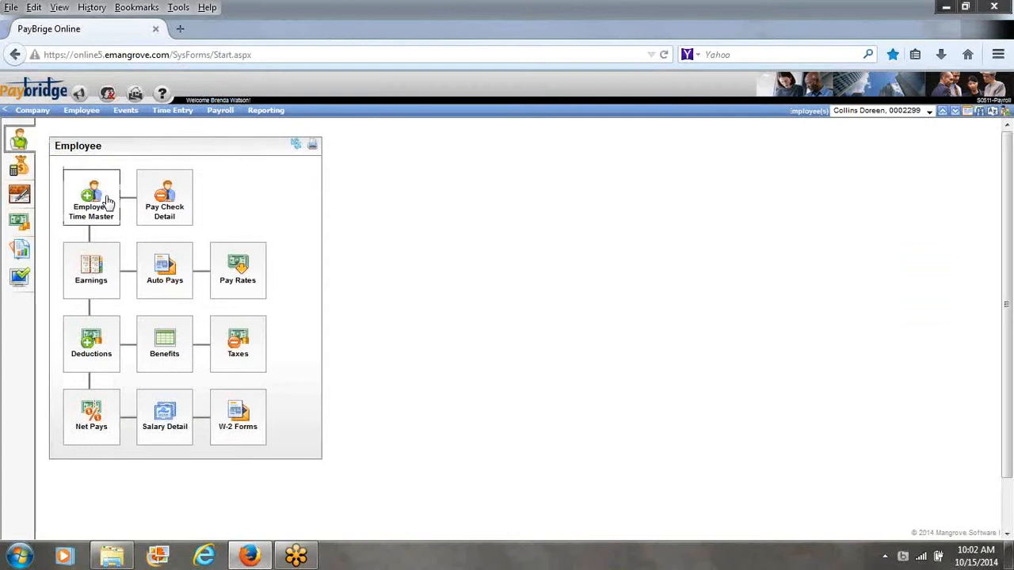
- Open the company's Validation Tables to view the attendance, company and payroll tables
{"action": "left_click", "coordinate": [122, 113]}
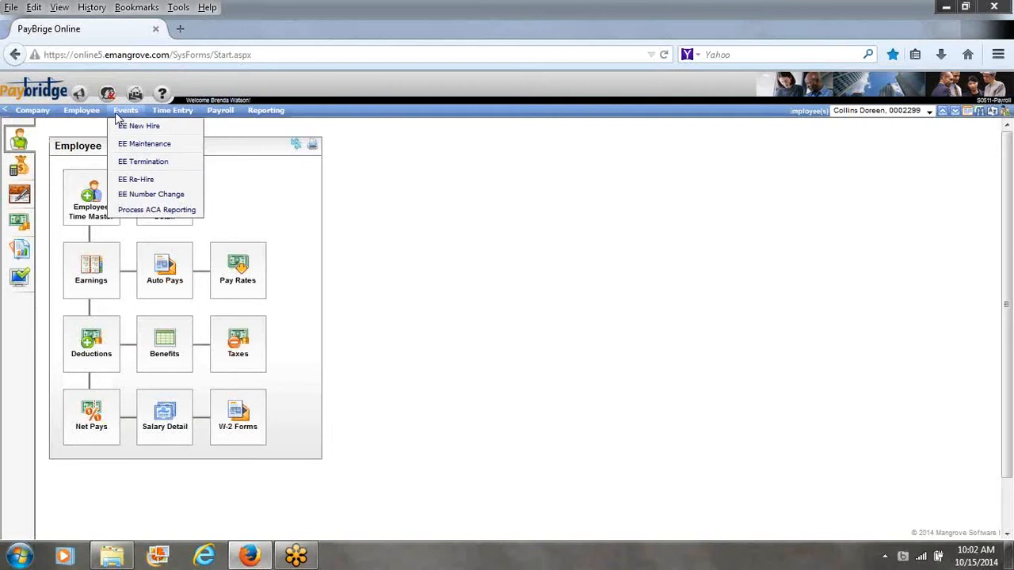
{"action": "mouse_move", "coordinate": [39, 115]}
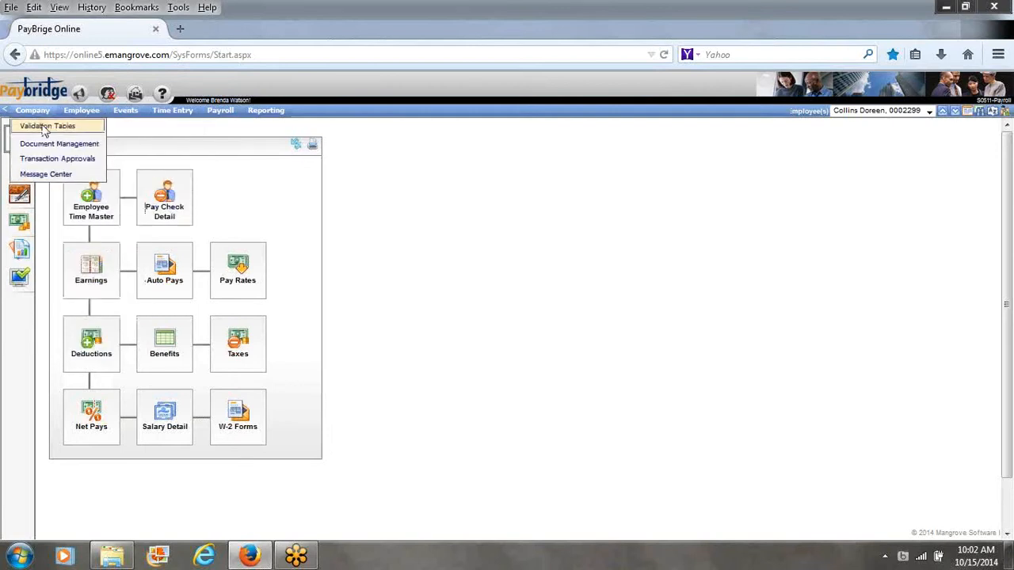
{"action": "left_click", "coordinate": [45, 127]}
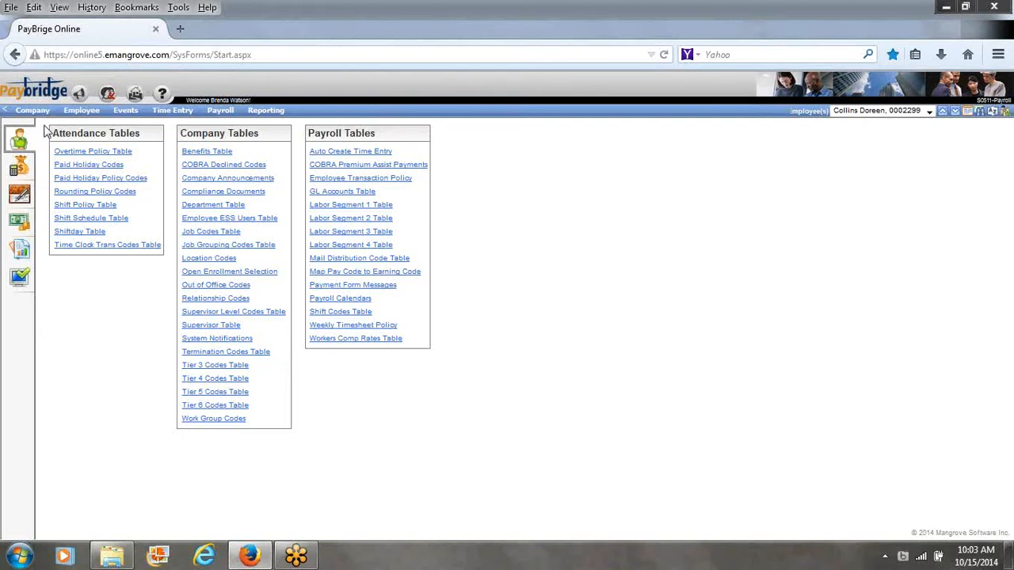
- Open the selected employee's Employee Master record and review the demographics and employment information
{"action": "left_click", "coordinate": [72, 112]}
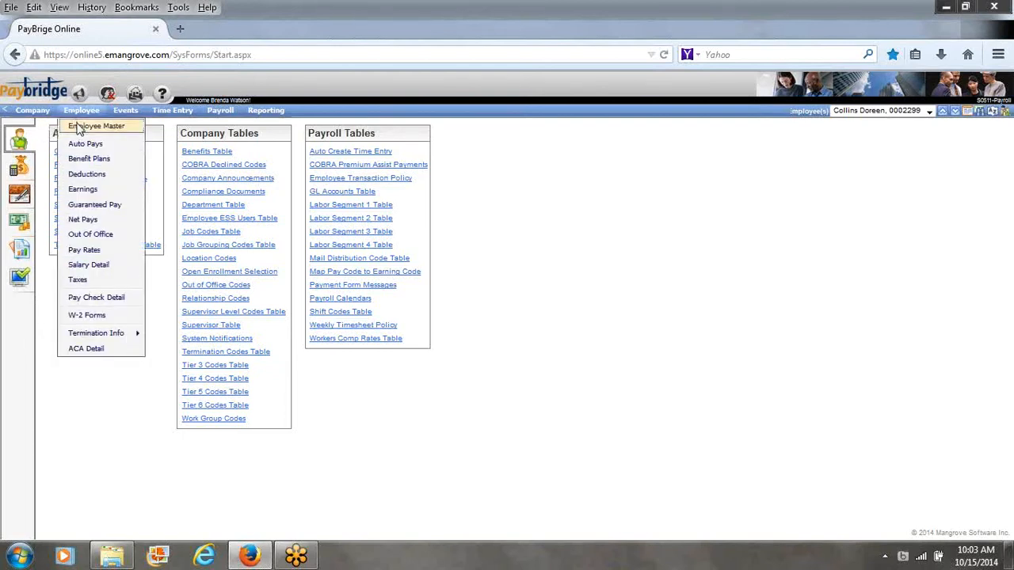
{"action": "left_click", "coordinate": [79, 130]}
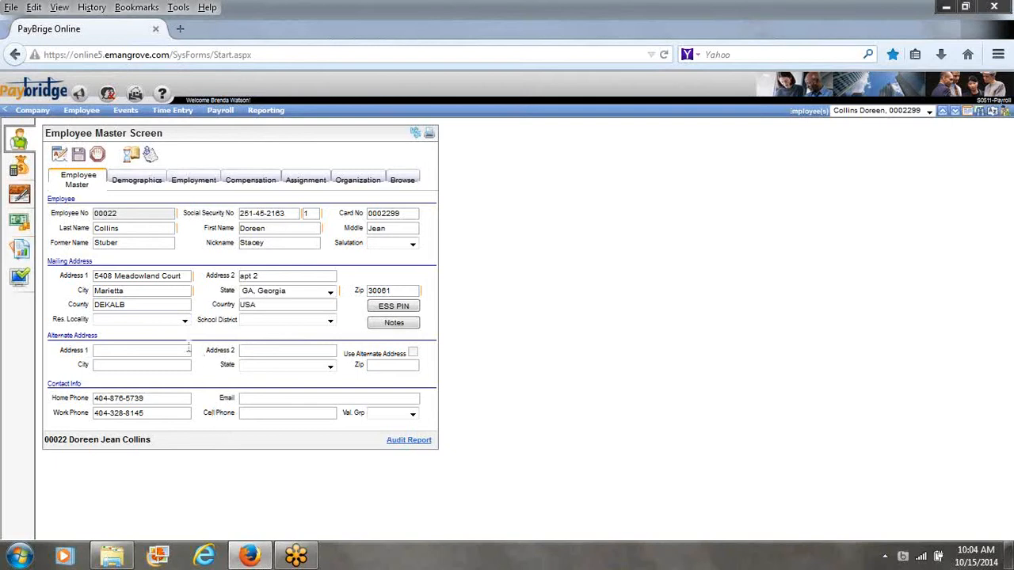
{"action": "left_click", "coordinate": [137, 181]}
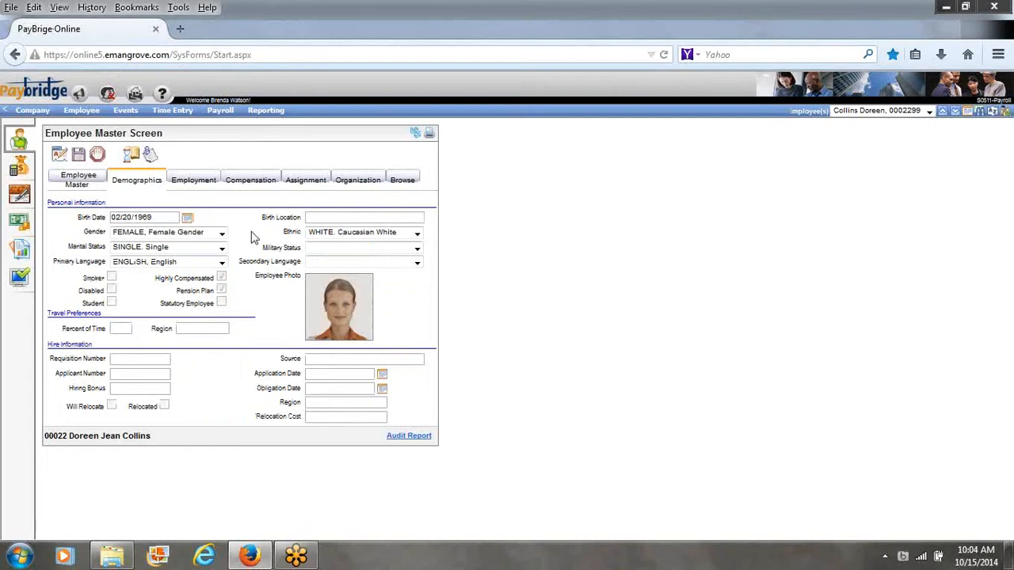
{"action": "left_click", "coordinate": [180, 185]}
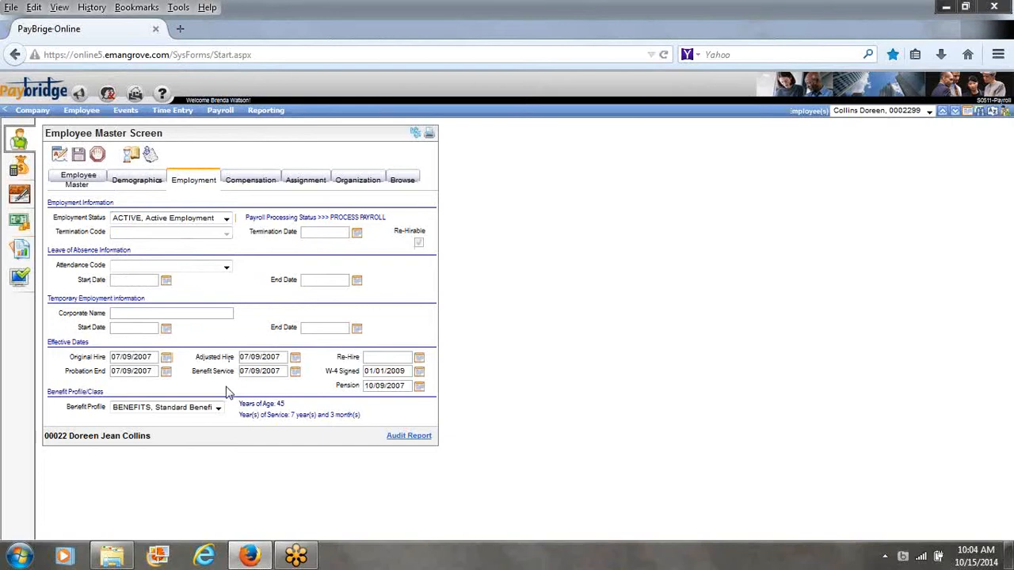
- Review the employee's compensation information and the salary detail record, and close the salary detail
{"action": "left_click", "coordinate": [241, 186]}
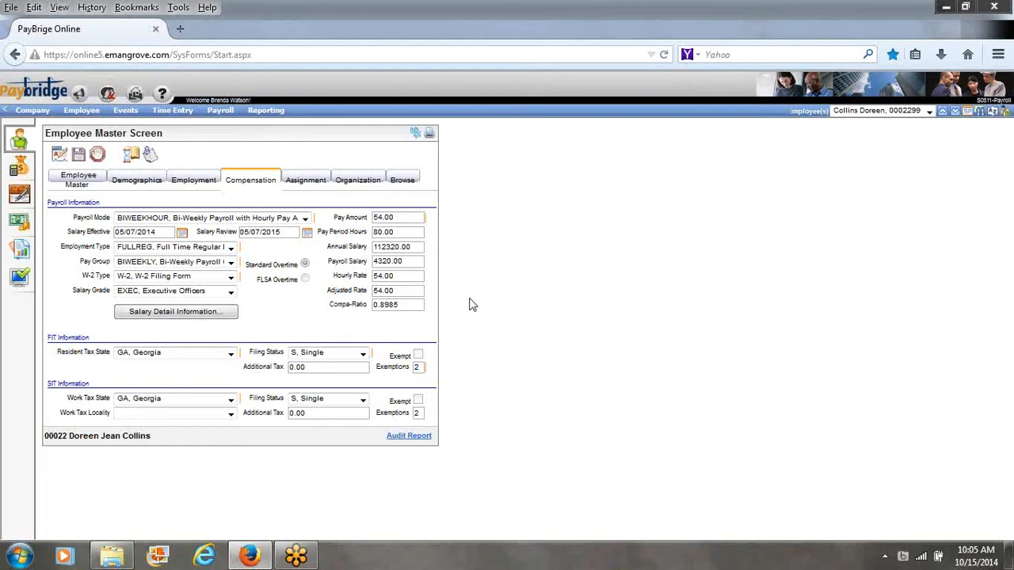
{"action": "left_click", "coordinate": [230, 320]}
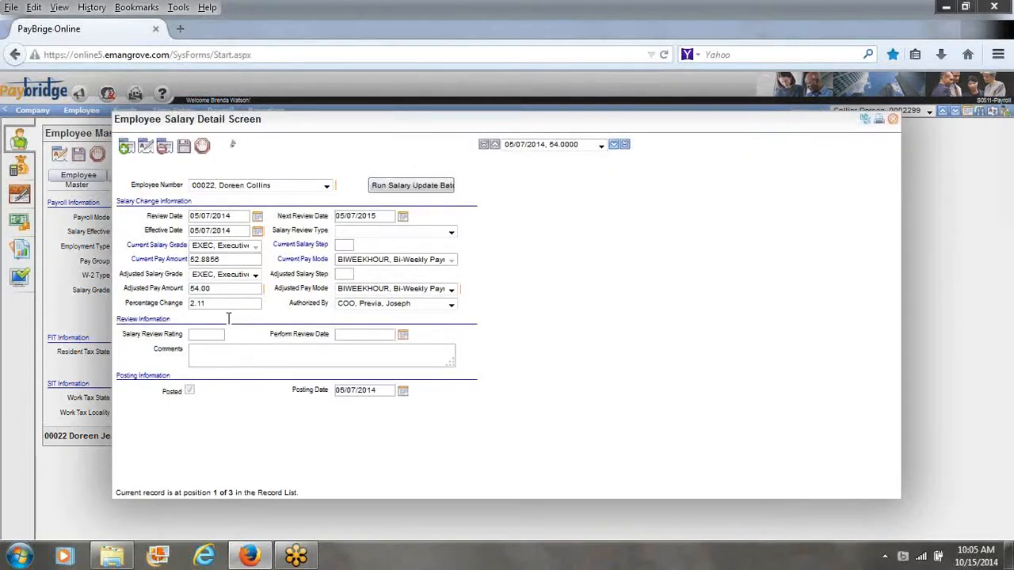
{"action": "left_click", "coordinate": [892, 121]}
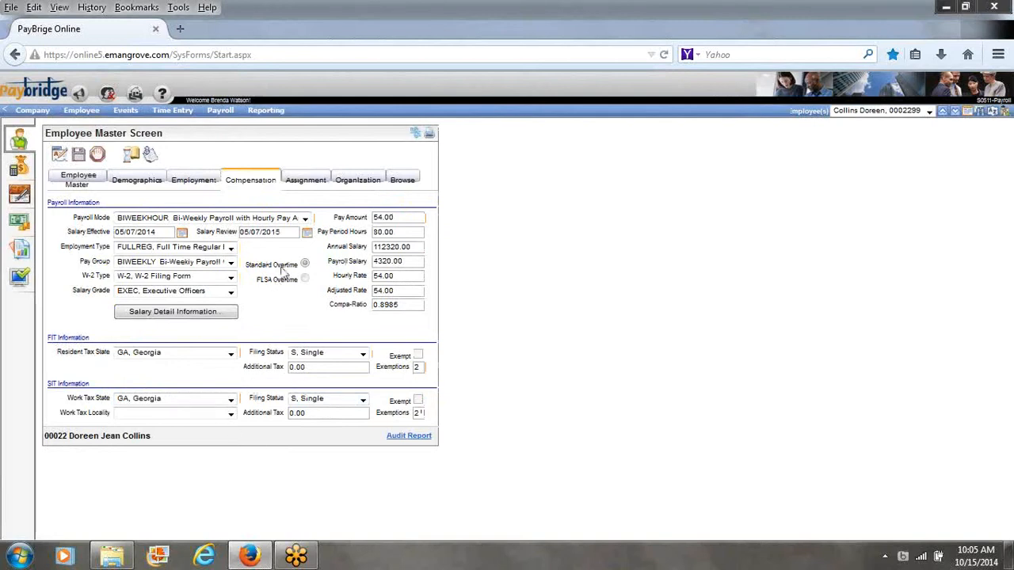
- Review the employee's assignment information and organization settings in the Employee Master record
{"action": "left_click", "coordinate": [306, 181]}
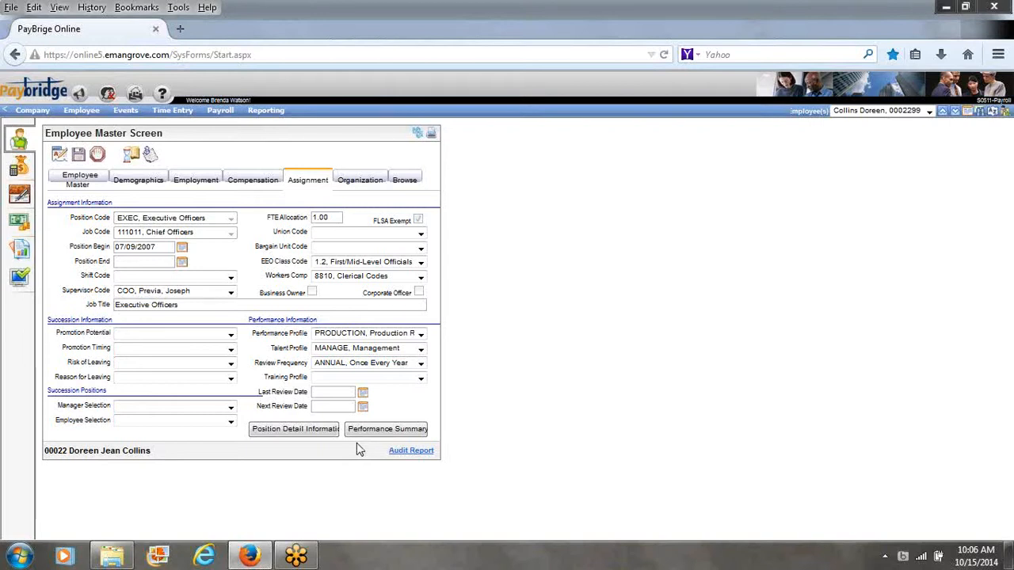
{"action": "left_click", "coordinate": [360, 181]}
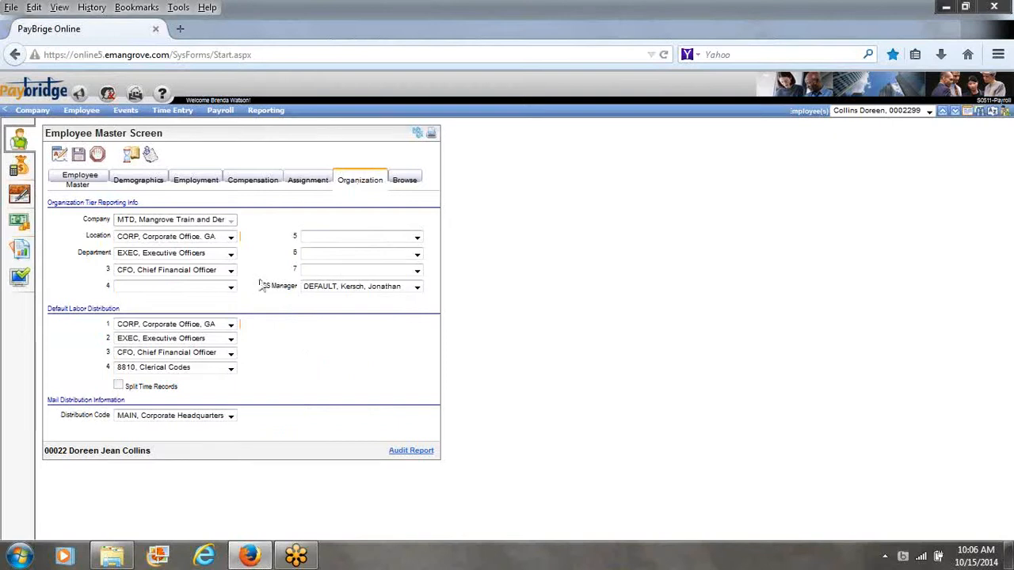
- Open the Create Auto Pays function for employee time entry
{"action": "left_click", "coordinate": [165, 112]}
{"action": "left_click", "coordinate": [174, 111]}
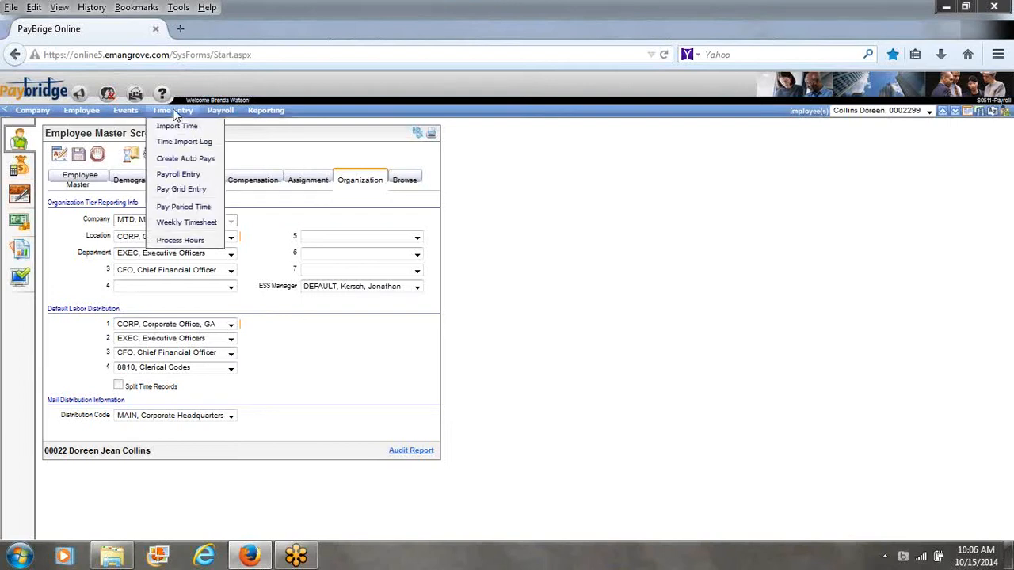
{"action": "left_click", "coordinate": [183, 159]}
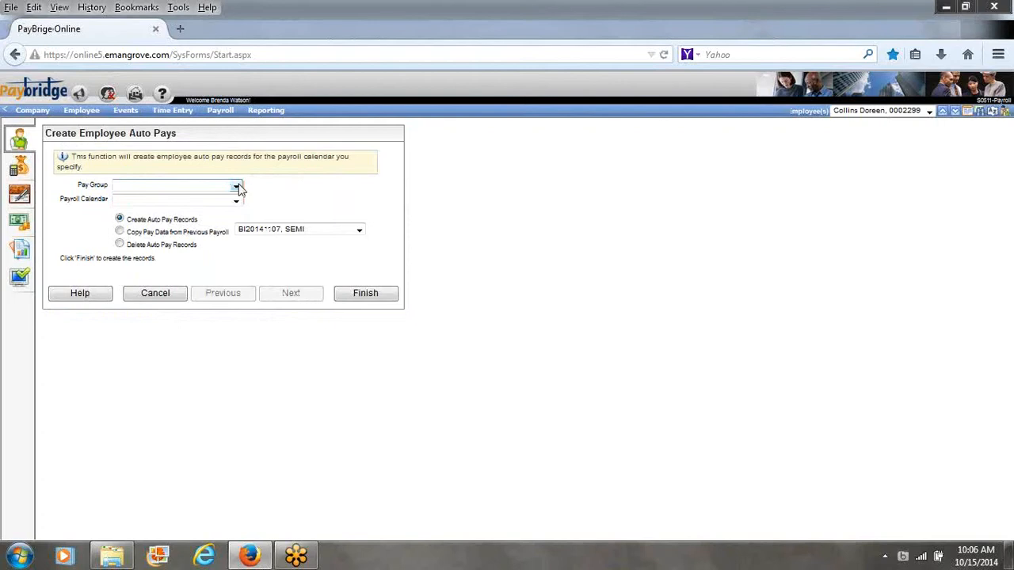
- Create auto pay records for the BIWEEKLY, Bi-Weekly Payroll Group on payroll calendar BI20141121, SEMI
{"action": "left_click", "coordinate": [238, 187]}
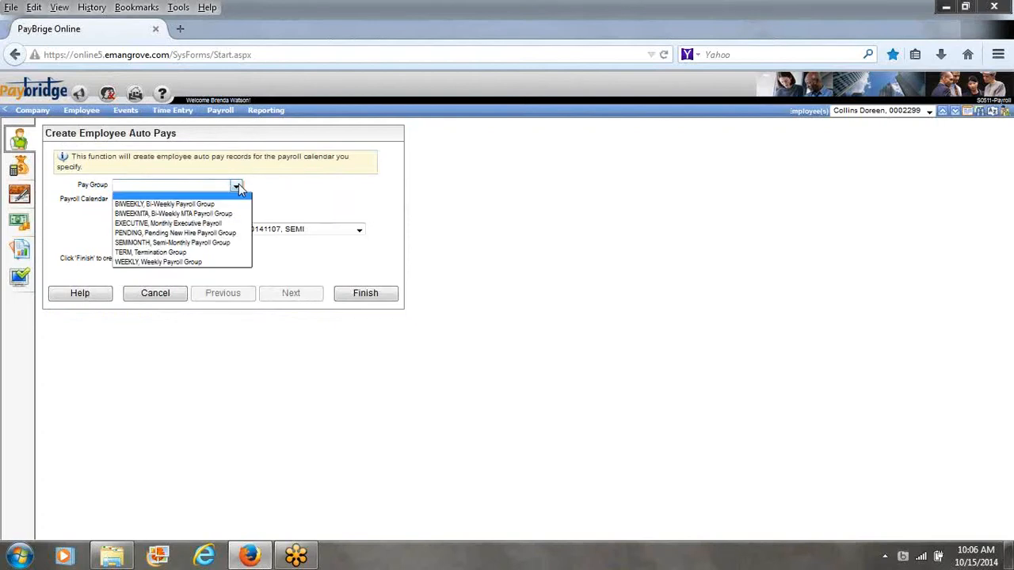
{"action": "left_click", "coordinate": [226, 202]}
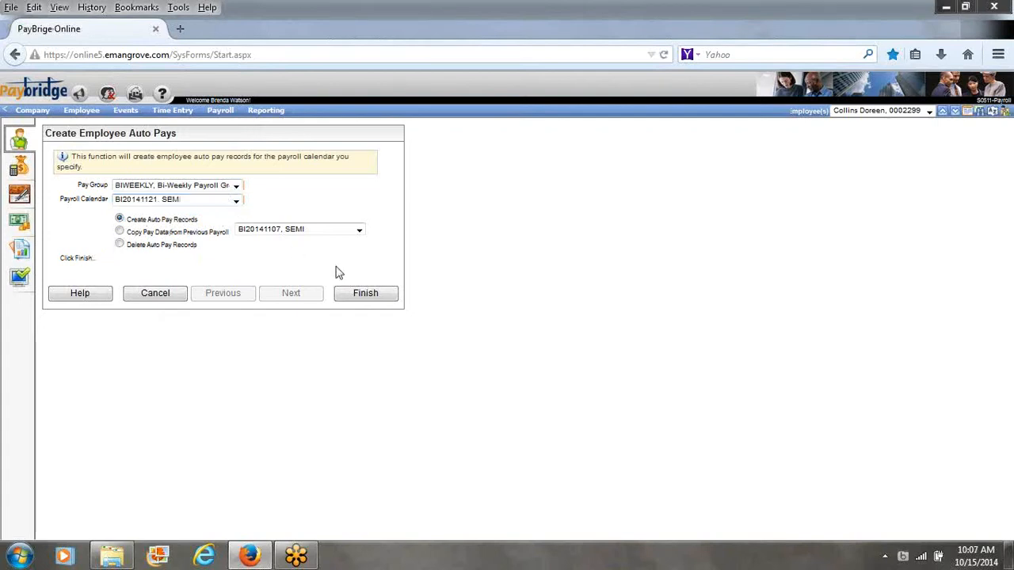
{"action": "left_click", "coordinate": [368, 298]}
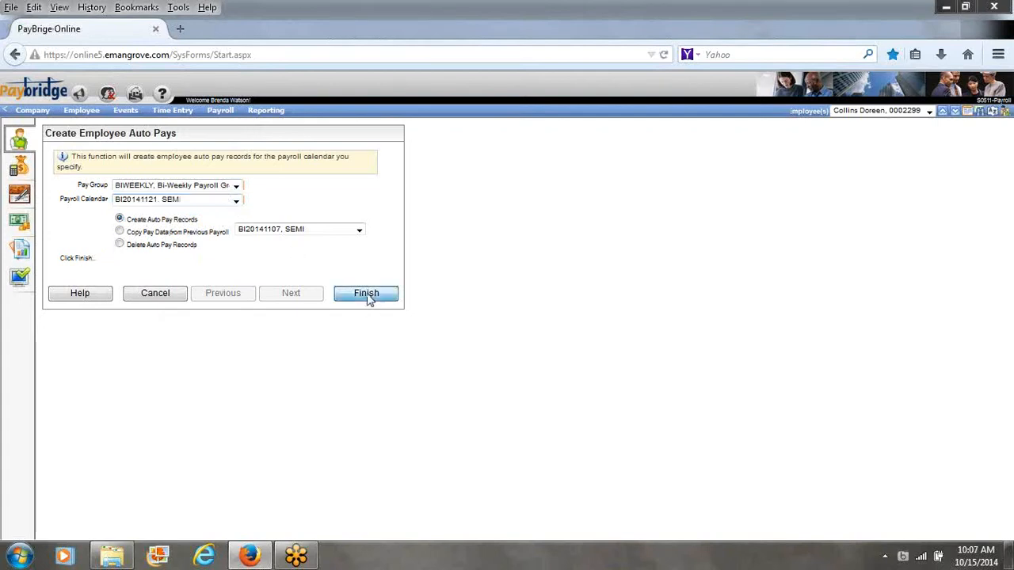
{"action": "left_click", "coordinate": [633, 277]}
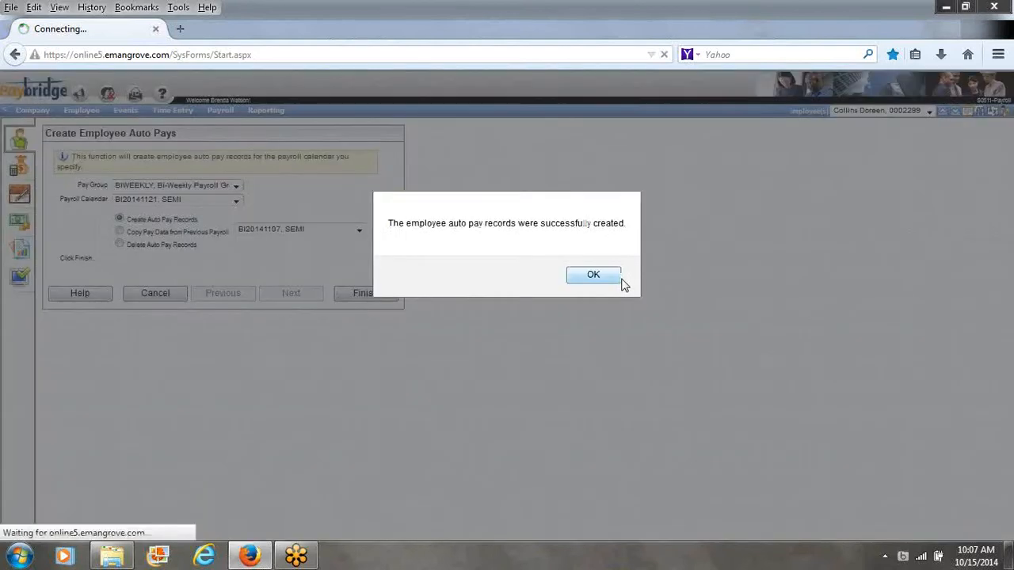
{"action": "left_click", "coordinate": [624, 285]}
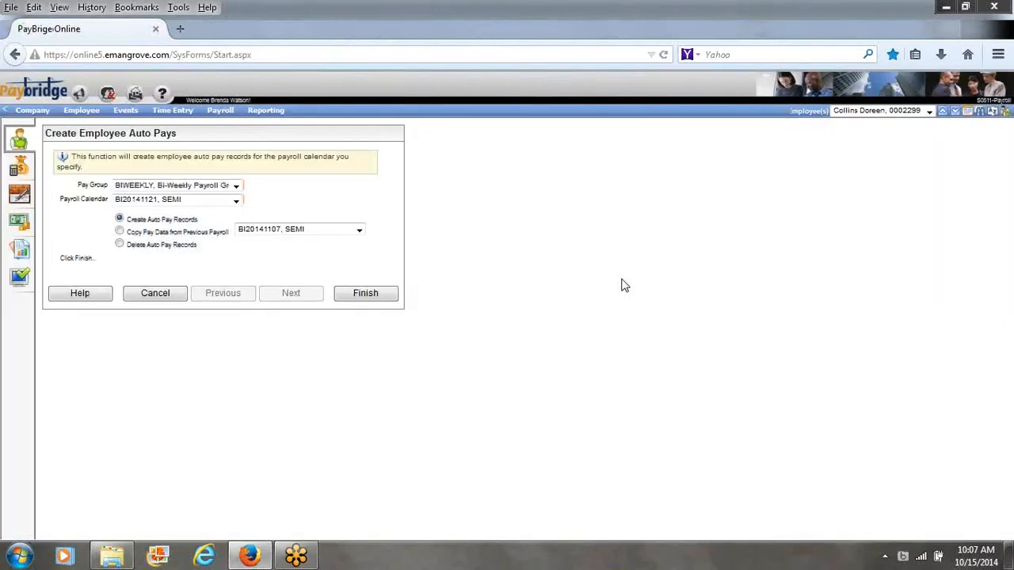
- Open Payroll Entry for time entry, advance to the next employee and review the available earnings codes
{"action": "left_click", "coordinate": [171, 111]}
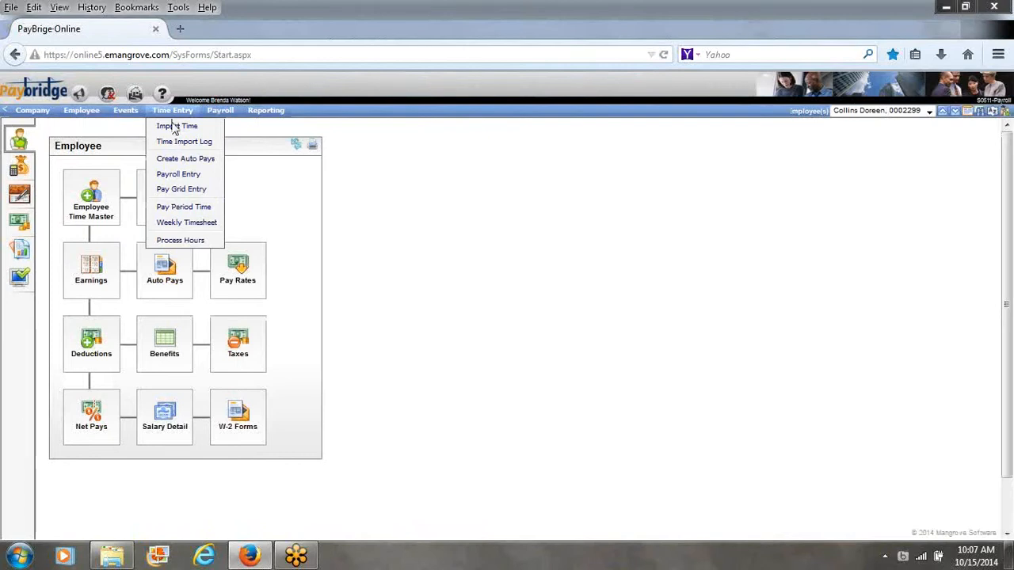
{"action": "left_click", "coordinate": [180, 175]}
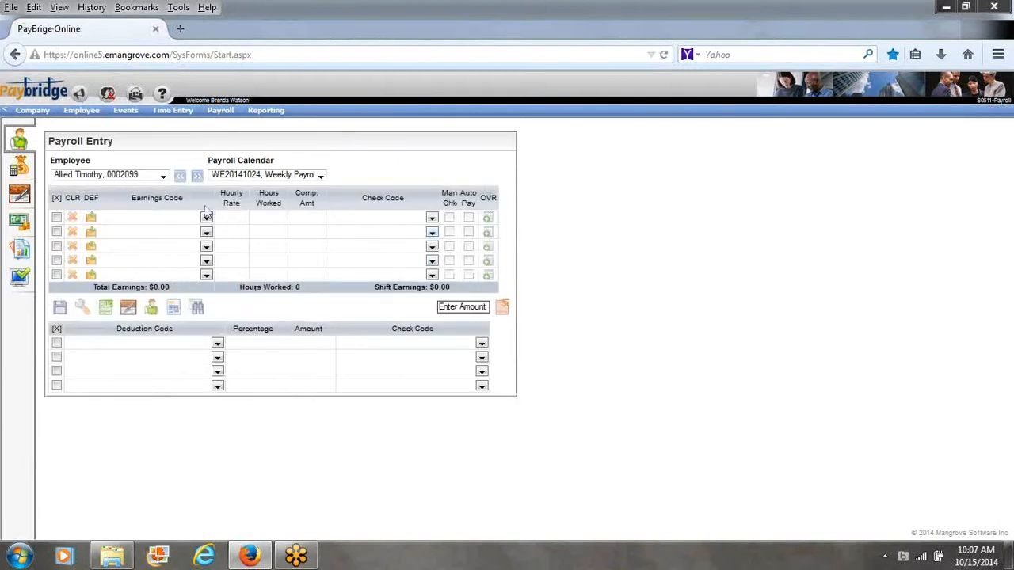
{"action": "left_click", "coordinate": [197, 176]}
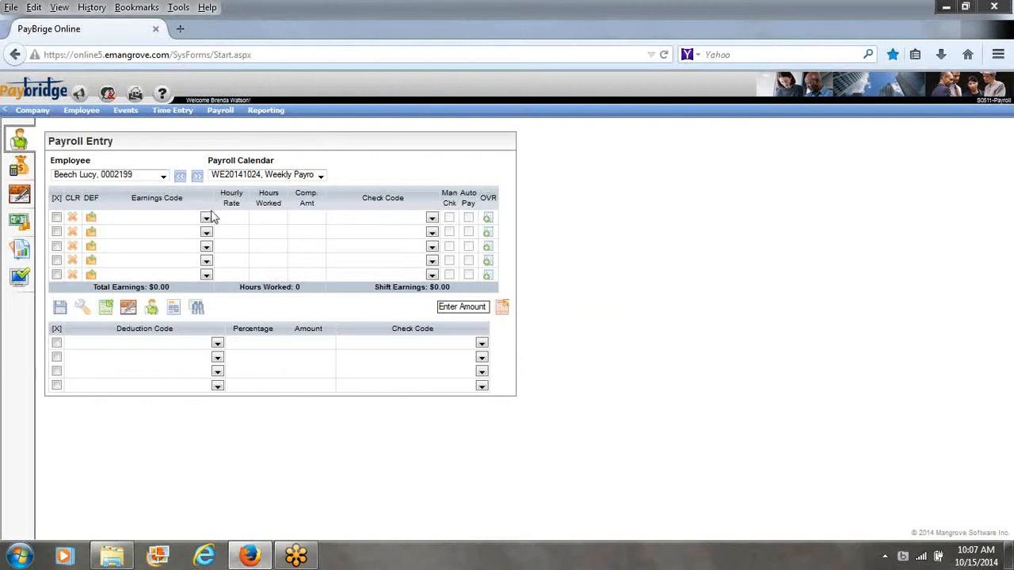
{"action": "left_click", "coordinate": [207, 219]}
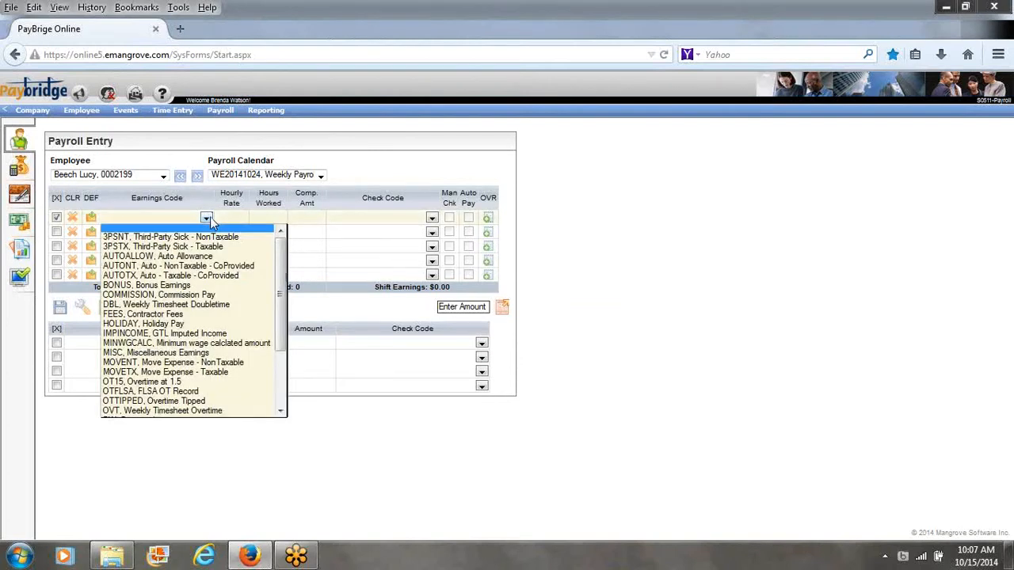
{"action": "left_click", "coordinate": [210, 217]}
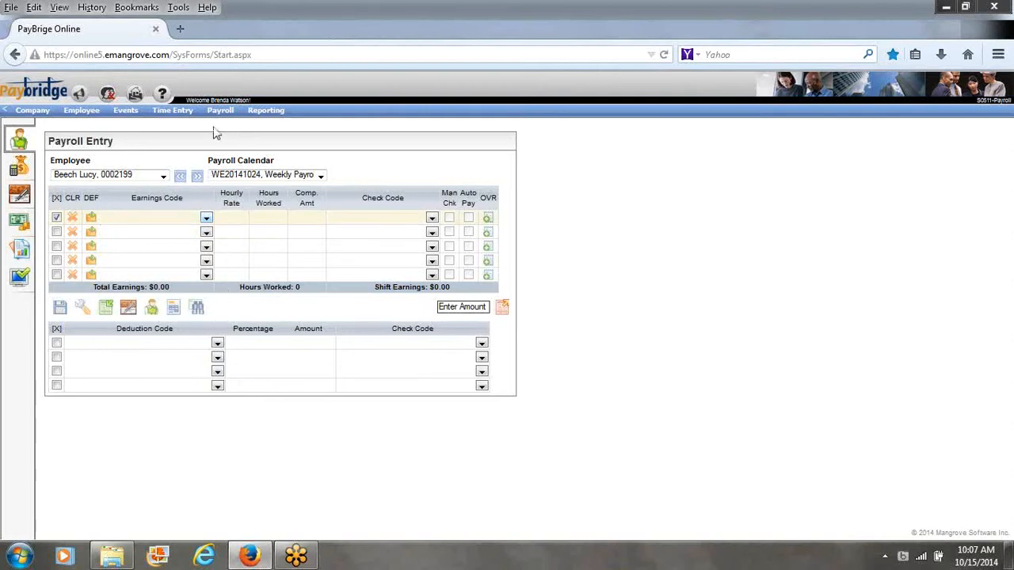
- In Pay Run Tasks, filter calendars to All Unposted Payrolls for this Year and run the payroll for BI20141121, SEMI
{"action": "mouse_move", "coordinate": [220, 114]}
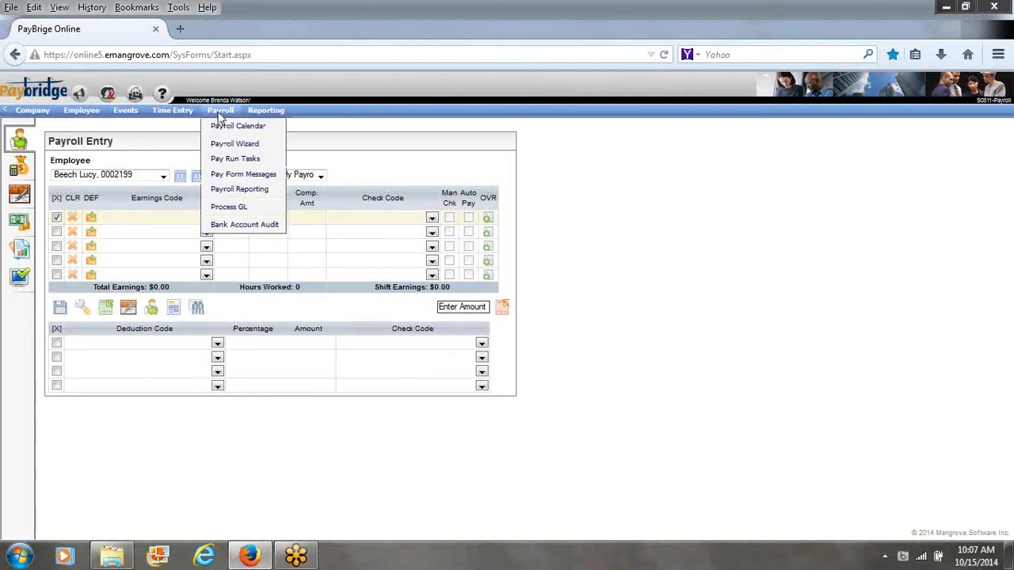
{"action": "left_click", "coordinate": [228, 161]}
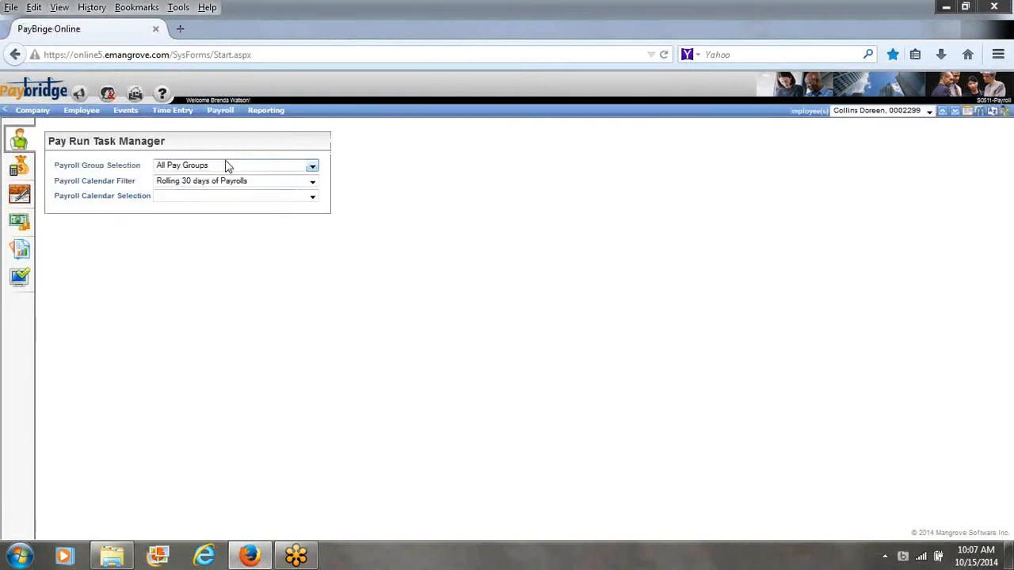
{"action": "left_click", "coordinate": [313, 182]}
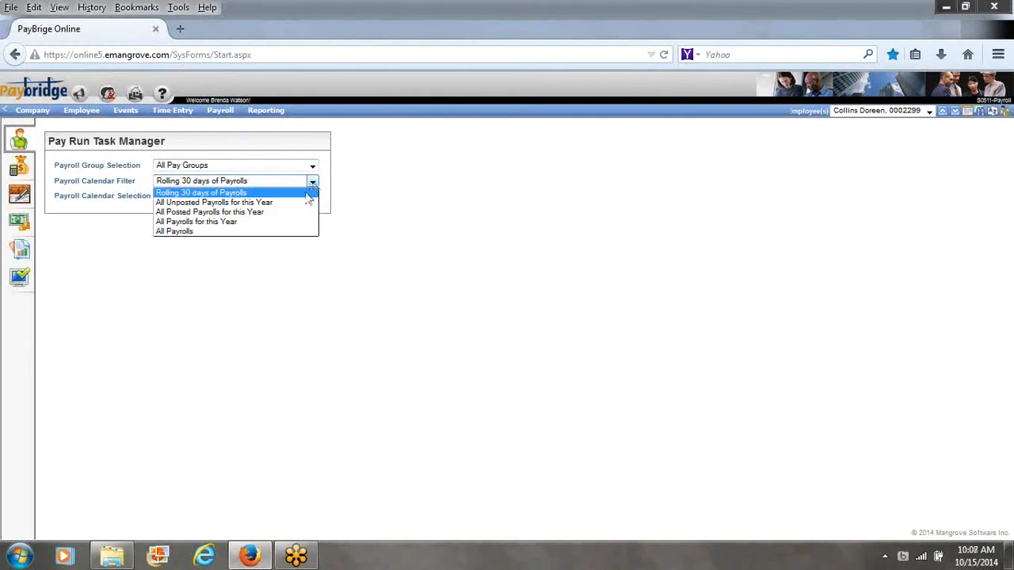
{"action": "left_click", "coordinate": [301, 205]}
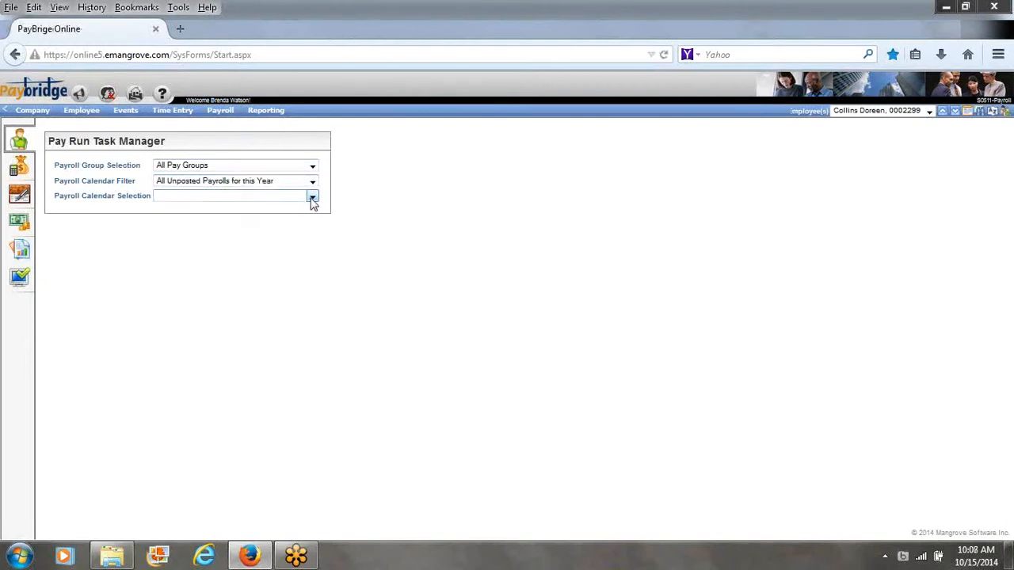
{"action": "left_click", "coordinate": [314, 202]}
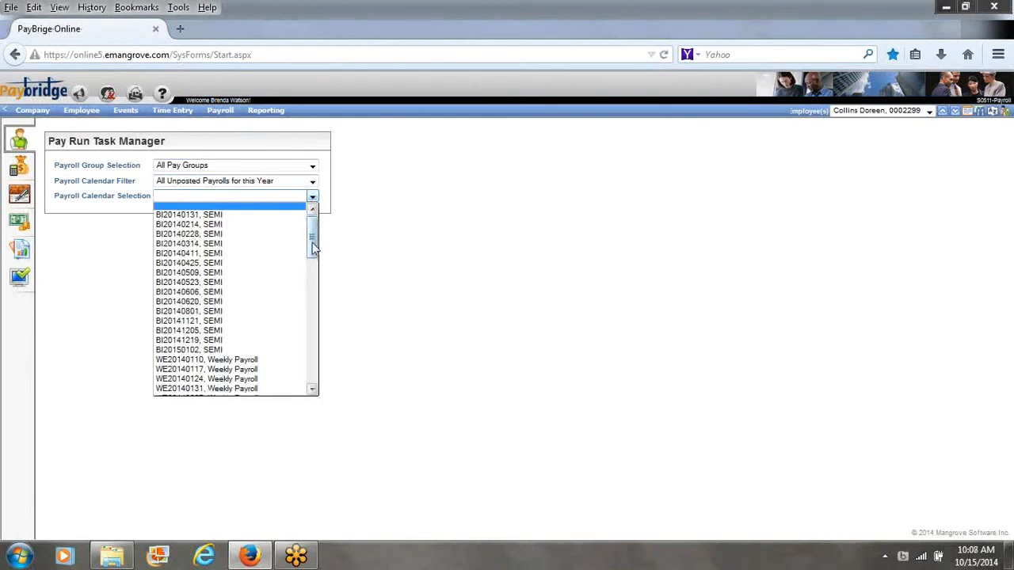
{"action": "left_click", "coordinate": [258, 325]}
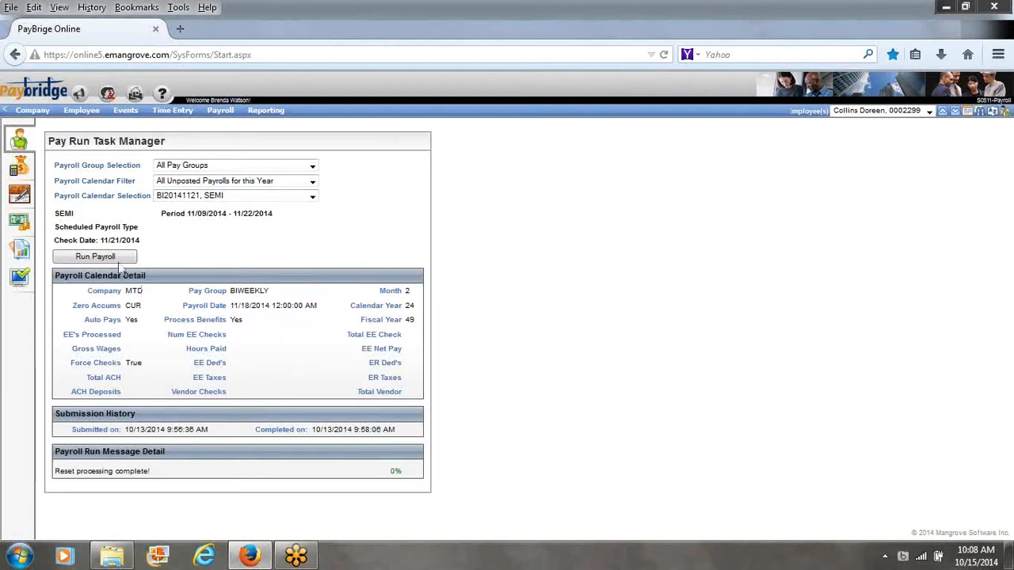
{"action": "left_click", "coordinate": [117, 259]}
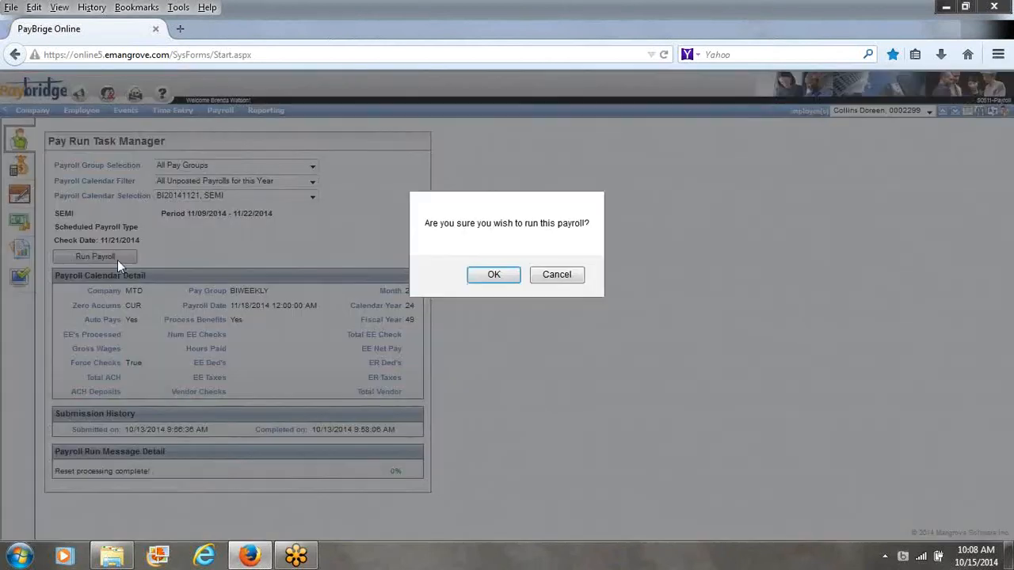
{"action": "left_click", "coordinate": [487, 277]}
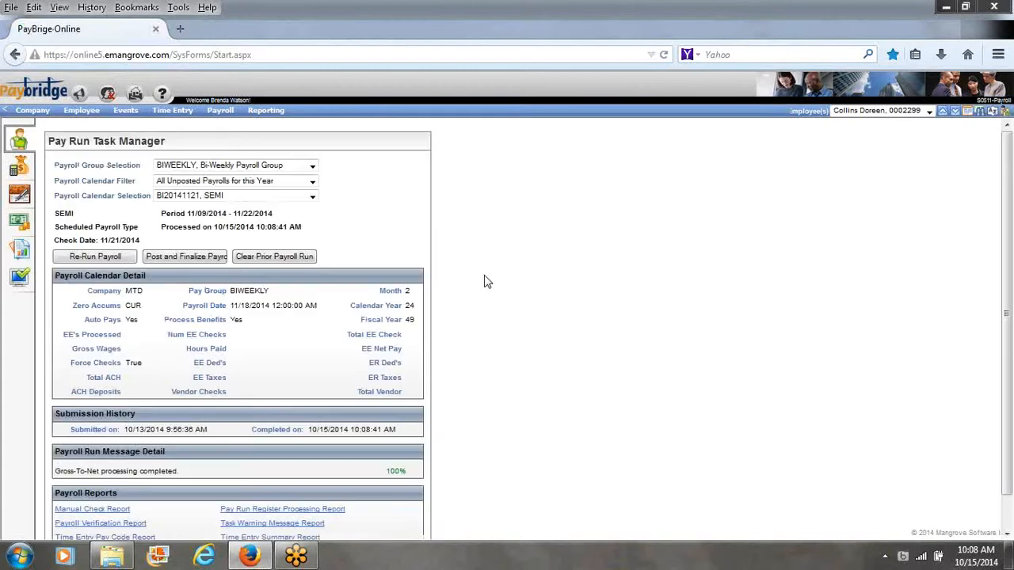
- Open the Pay Run Register Processing Report, review the employees' pay details and close the report
{"action": "left_click", "coordinate": [326, 511]}
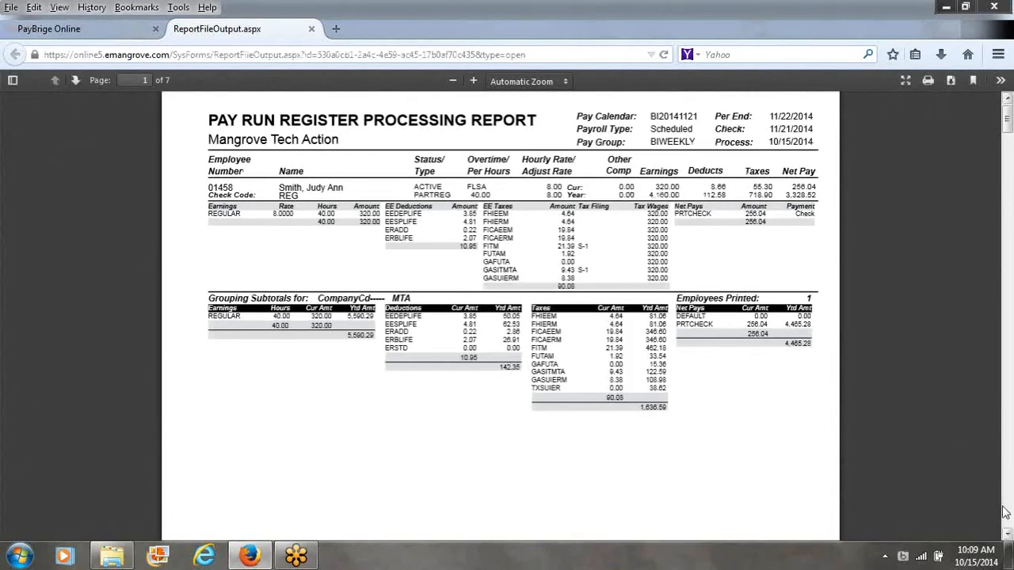
{"action": "scroll", "coordinate": [951, 505], "scroll_direction": "down", "scroll_amount": 5}
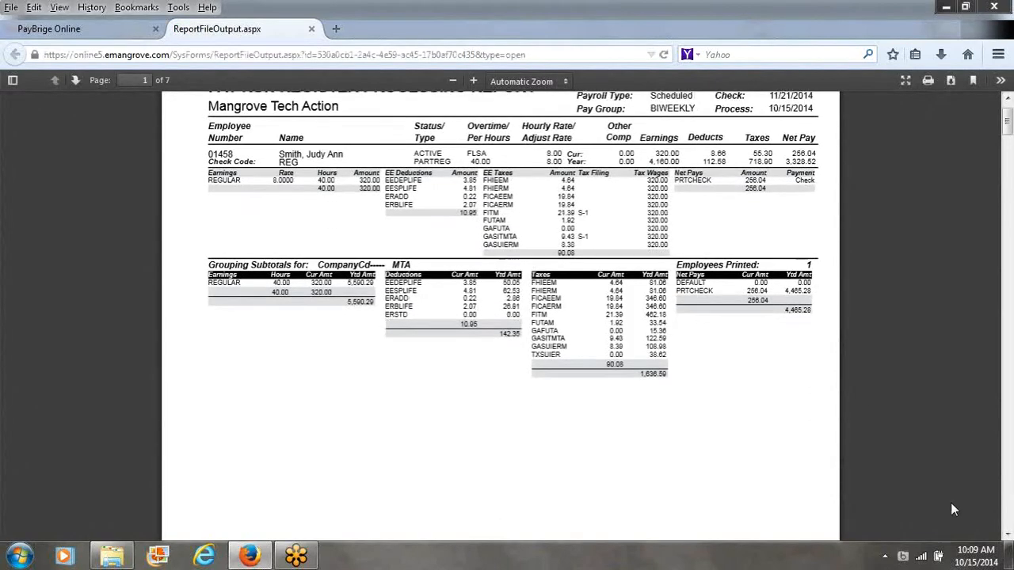
{"action": "scroll", "coordinate": [953, 509], "scroll_direction": "down", "scroll_amount": 5}
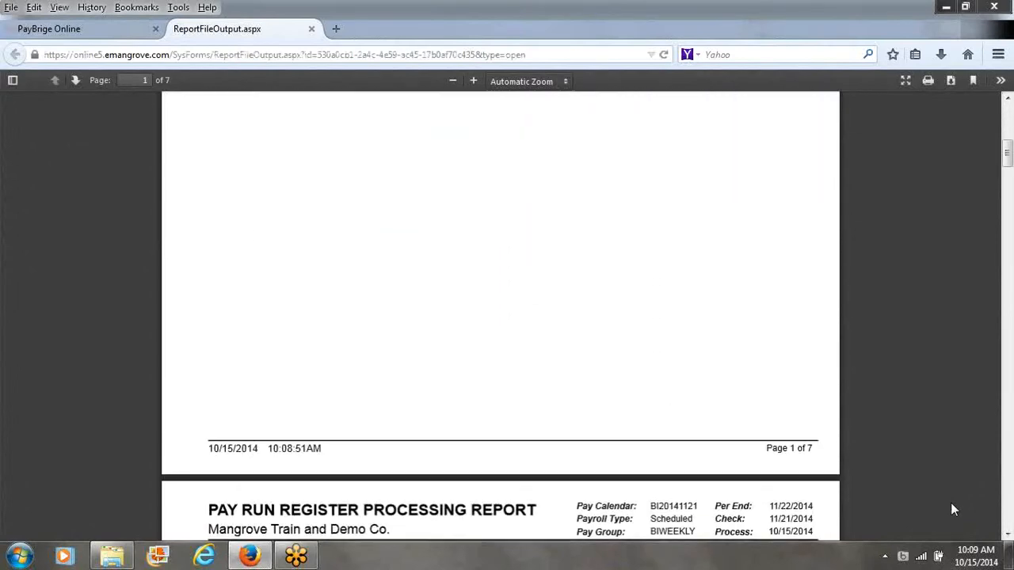
{"action": "scroll", "coordinate": [953, 510], "scroll_direction": "down", "scroll_amount": 6}
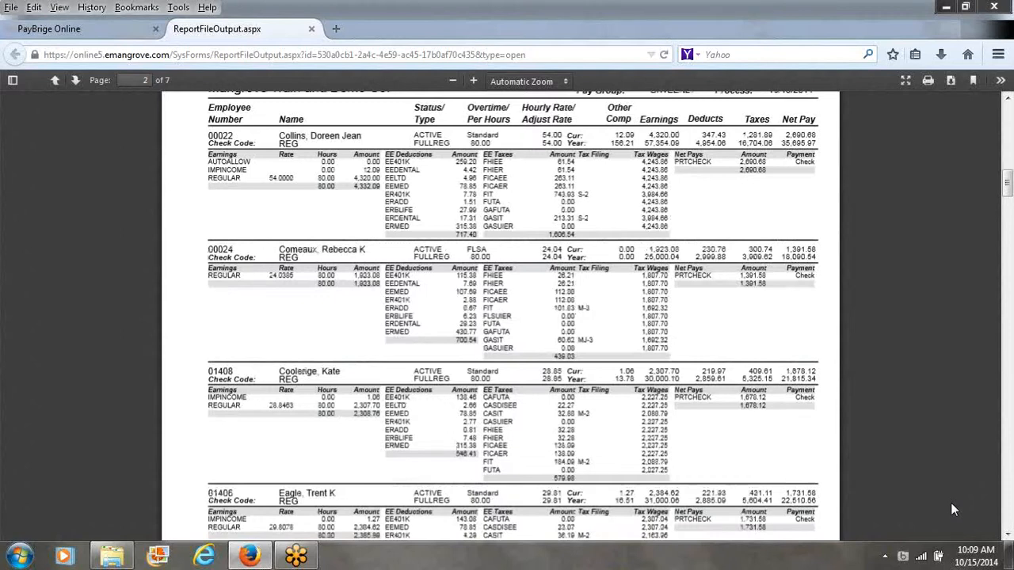
{"action": "left_click", "coordinate": [311, 30]}
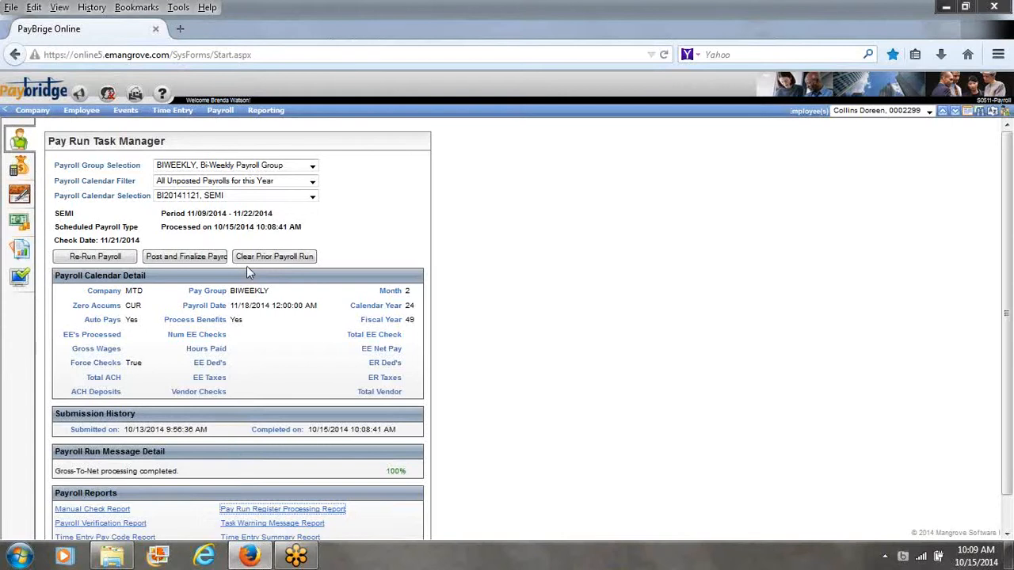
- Post and finalize the payroll, confirming the accuracy review and authorizing it with the authorizer's name and password
{"action": "left_click", "coordinate": [203, 262]}
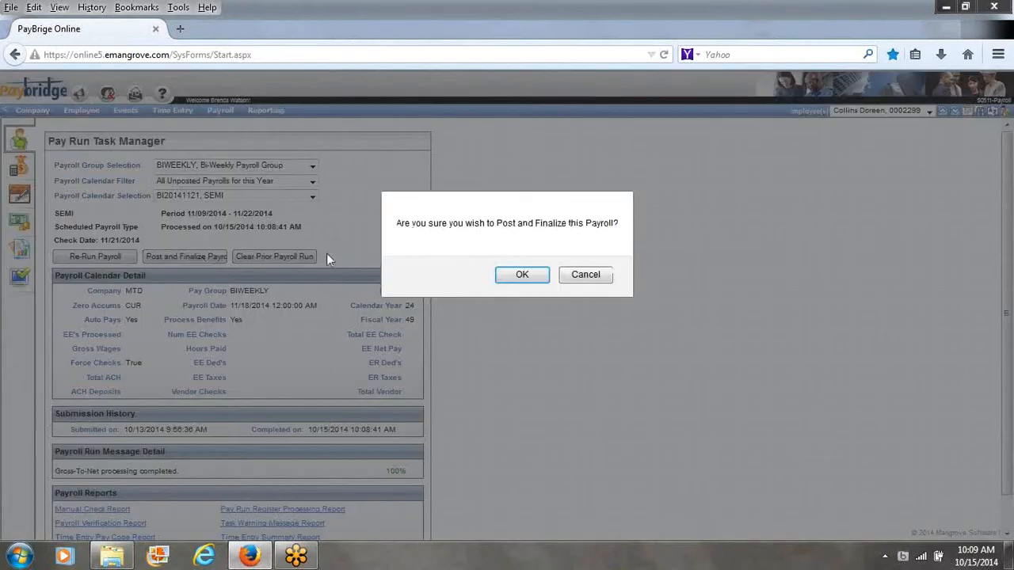
{"action": "left_click", "coordinate": [522, 275]}
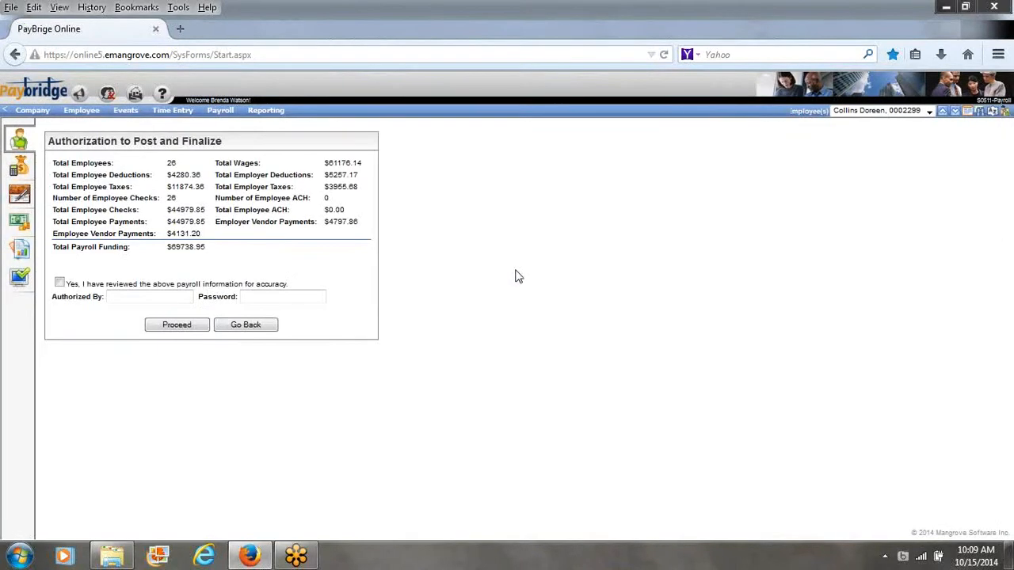
{"action": "left_click", "coordinate": [60, 282]}
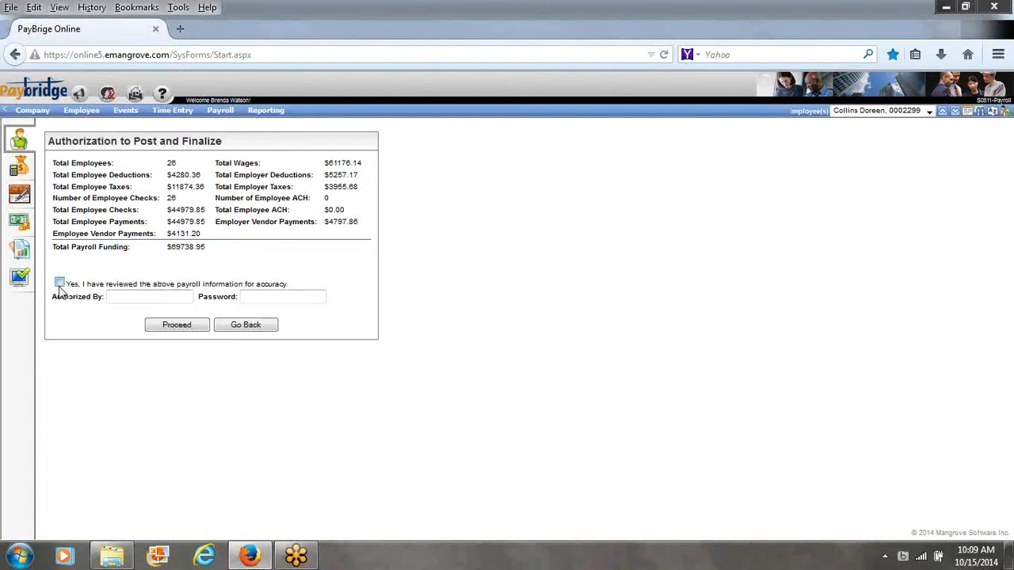
{"action": "left_click", "coordinate": [111, 296]}
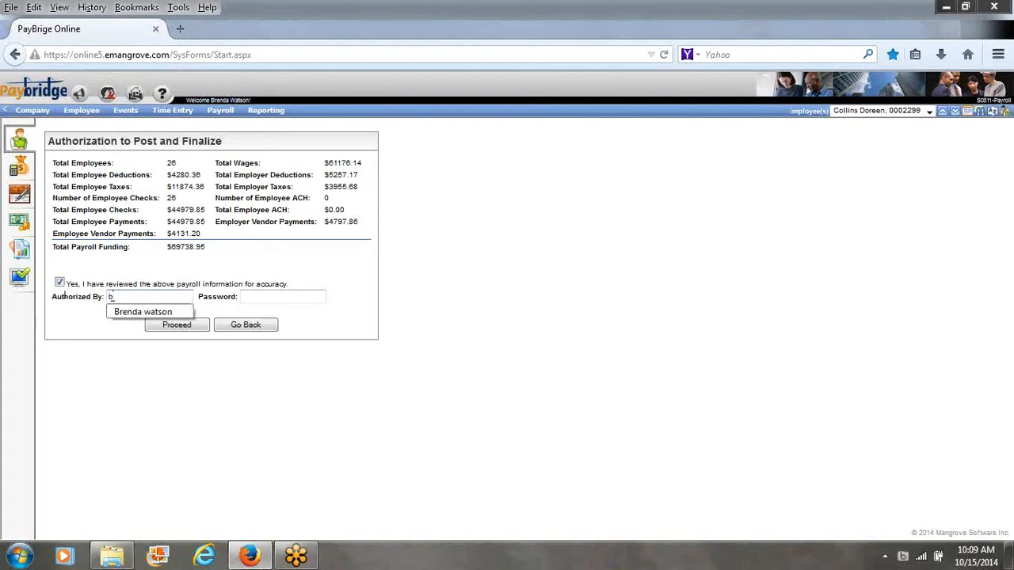
{"action": "left_click", "coordinate": [124, 311]}
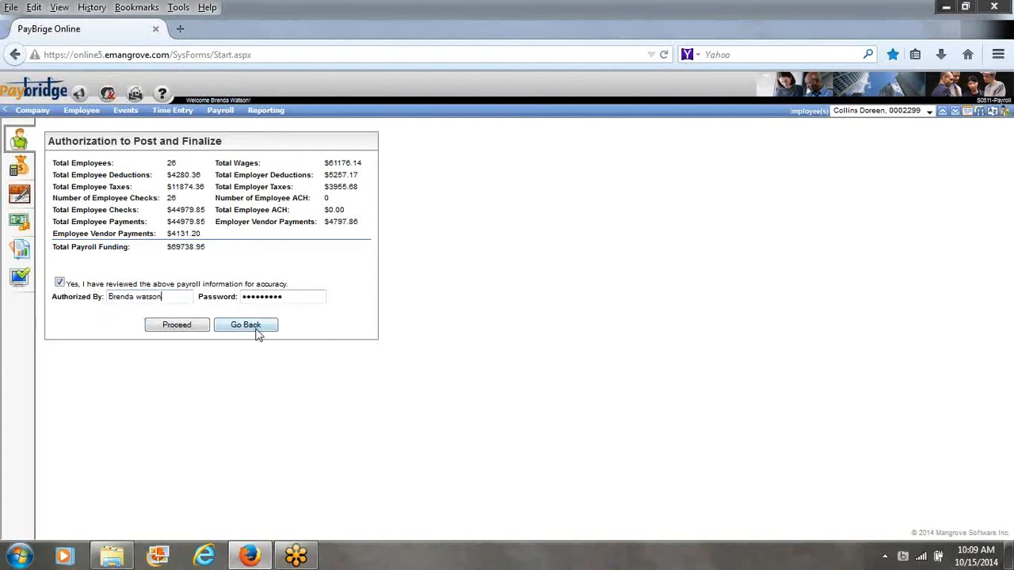
{"action": "left_click", "coordinate": [193, 327]}
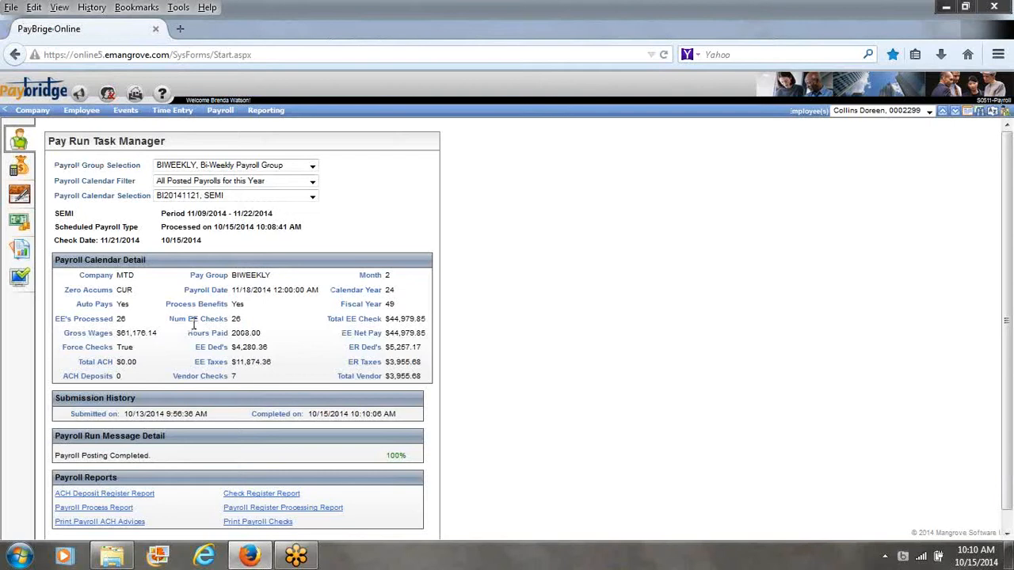
- Review the posted payroll's details and available reports, and open the payroll Report Selection page
{"action": "scroll", "coordinate": [193, 326], "scroll_direction": "down", "scroll_amount": 1}
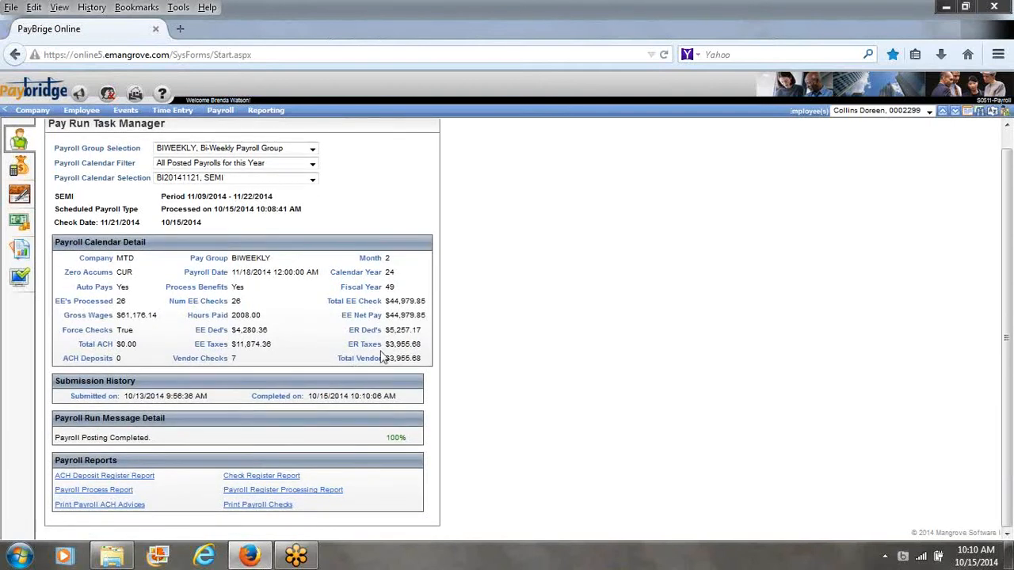
{"action": "left_click", "coordinate": [266, 111]}
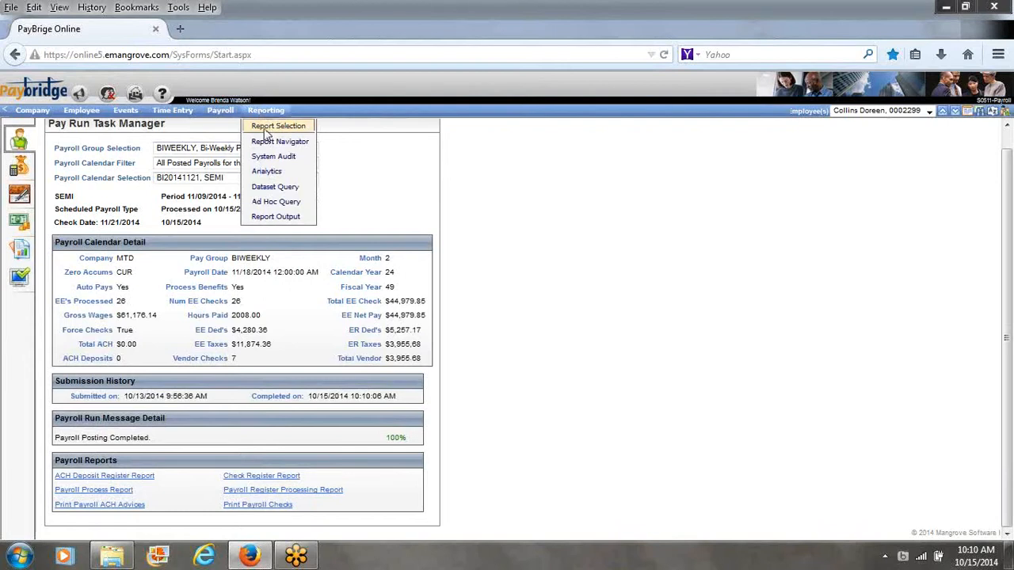
{"action": "left_click", "coordinate": [266, 131]}
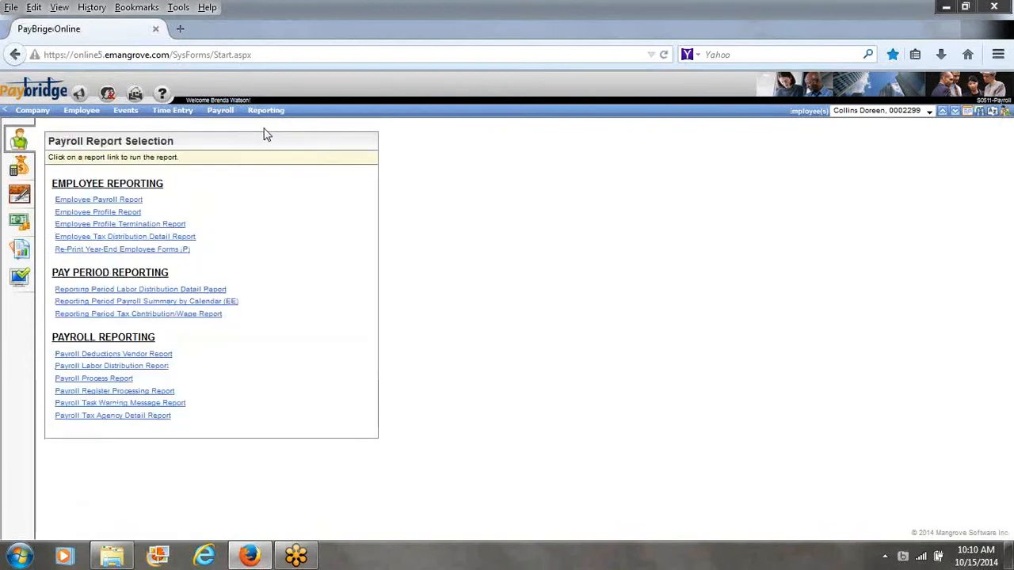